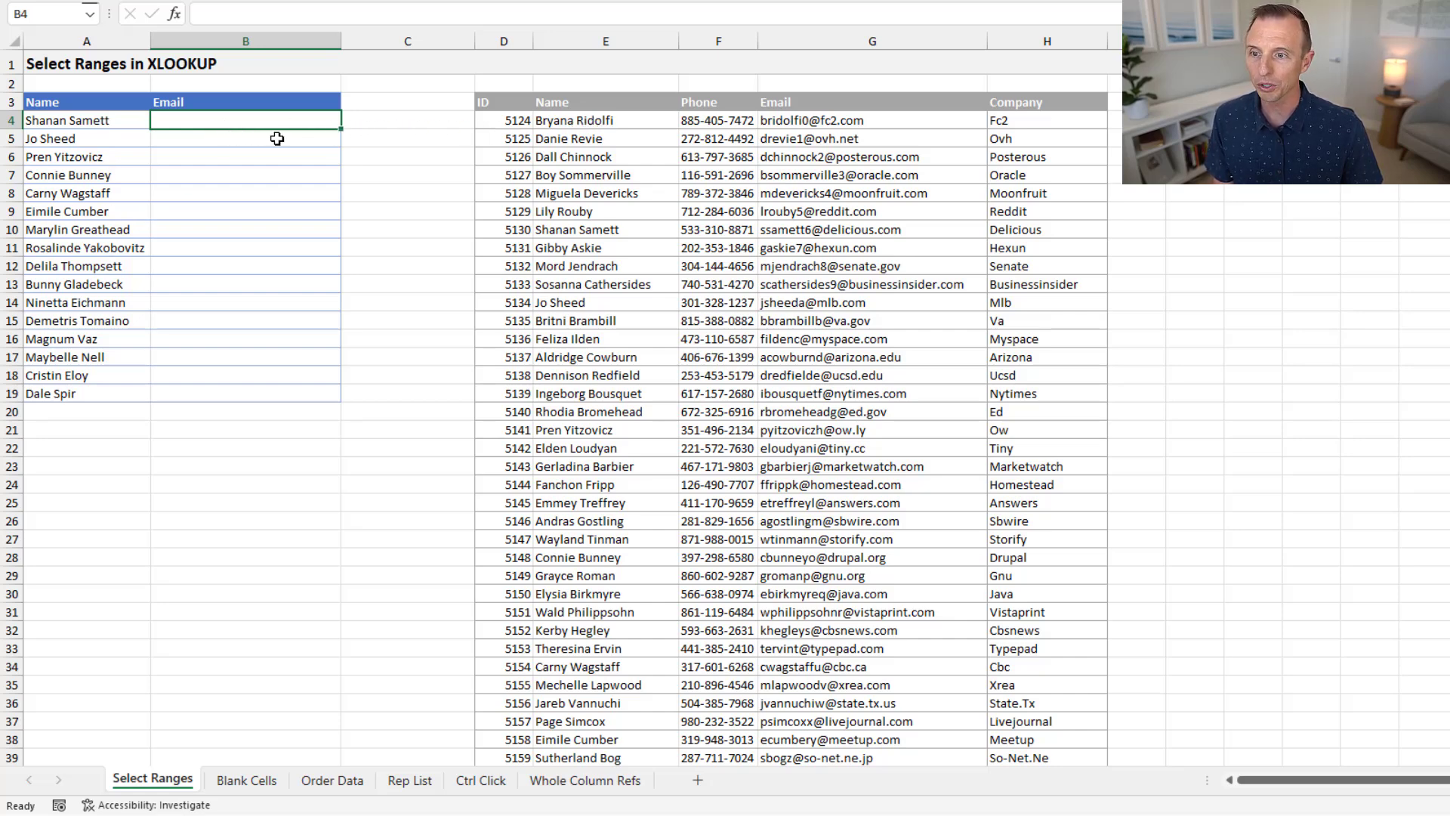
- Start an XLOOKUP formula in B4 with the name in A4 as the lookup value
type("=xl")
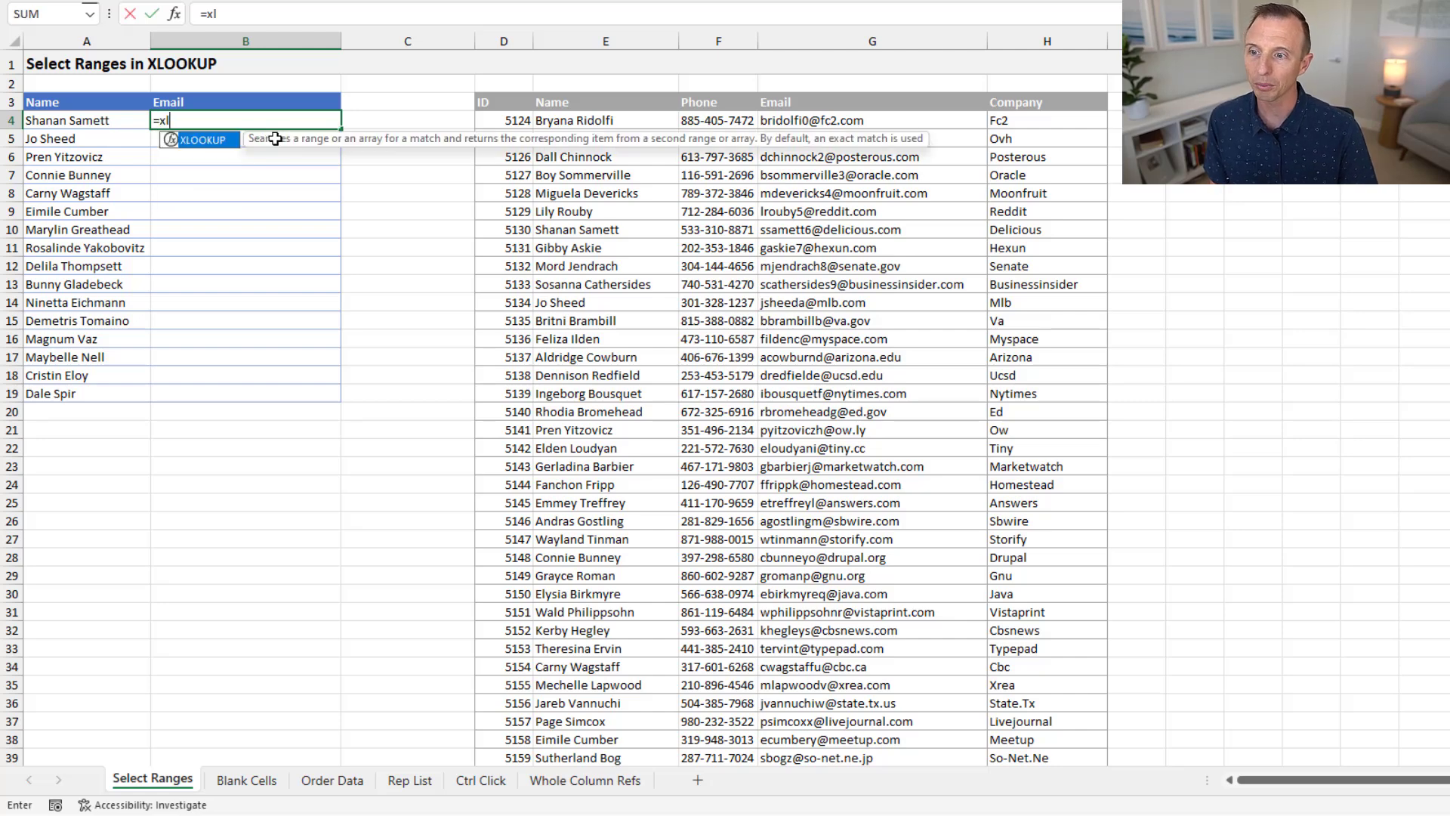
key("Tab")
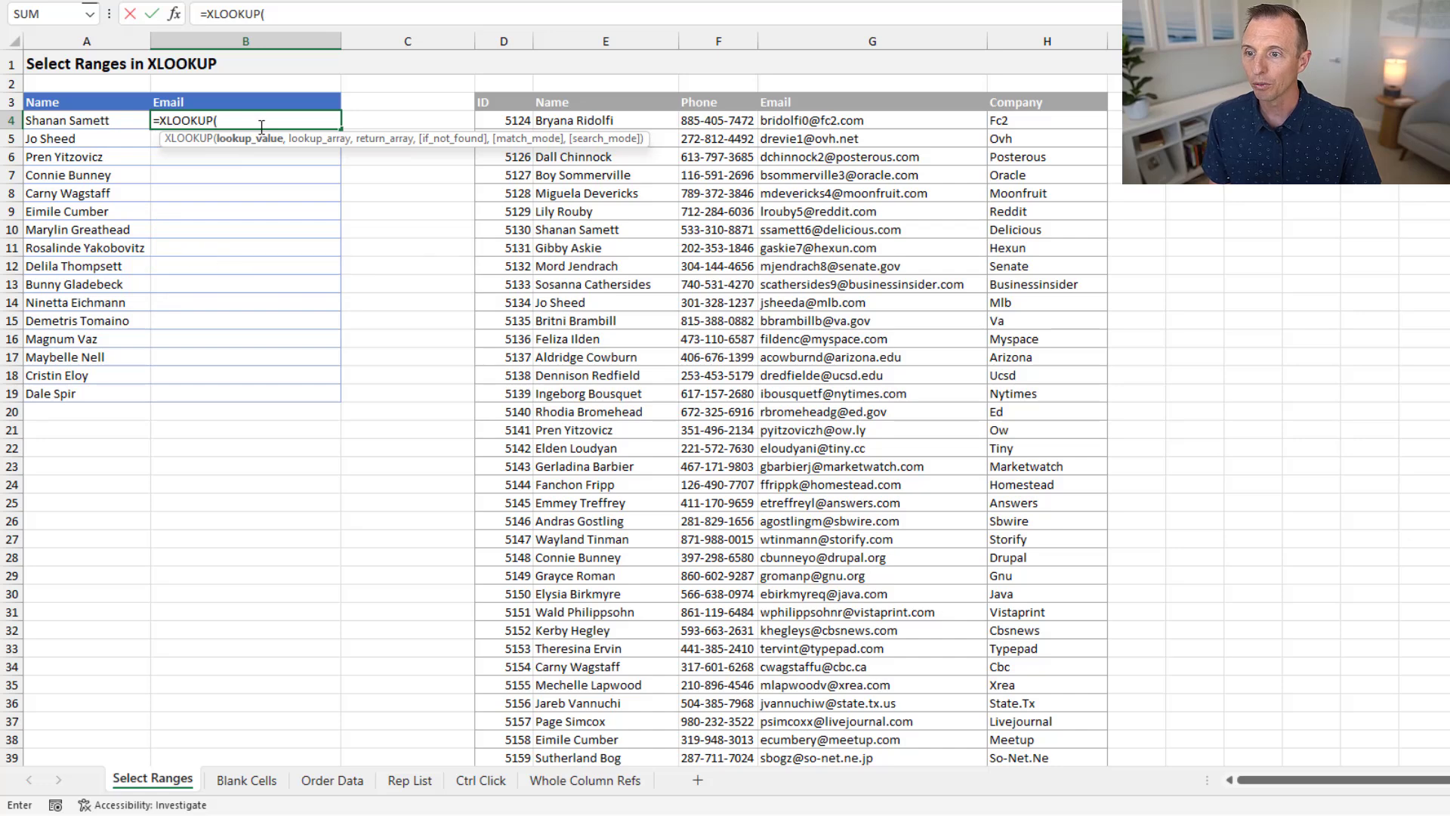
key("Left")
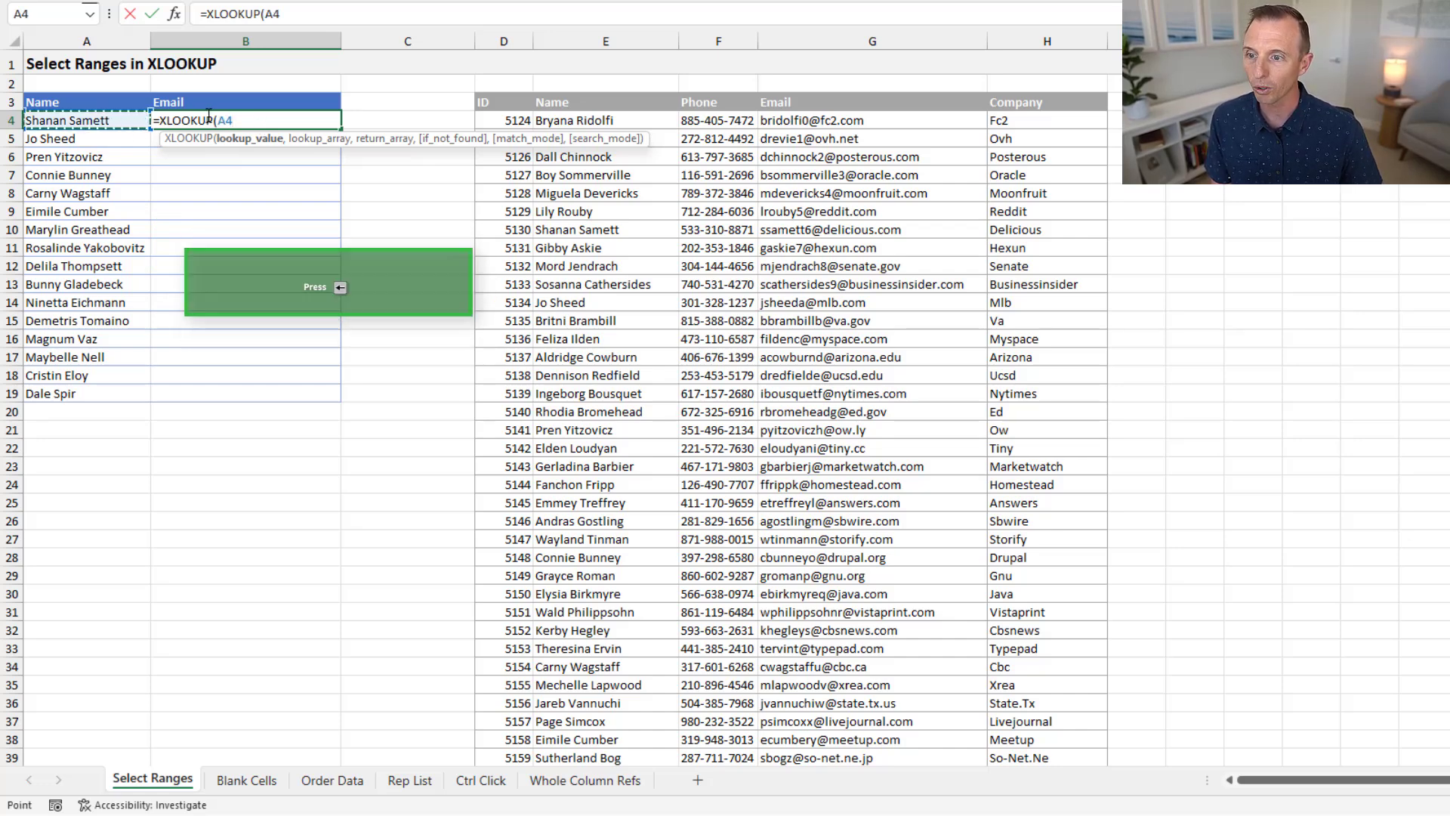
type(",")
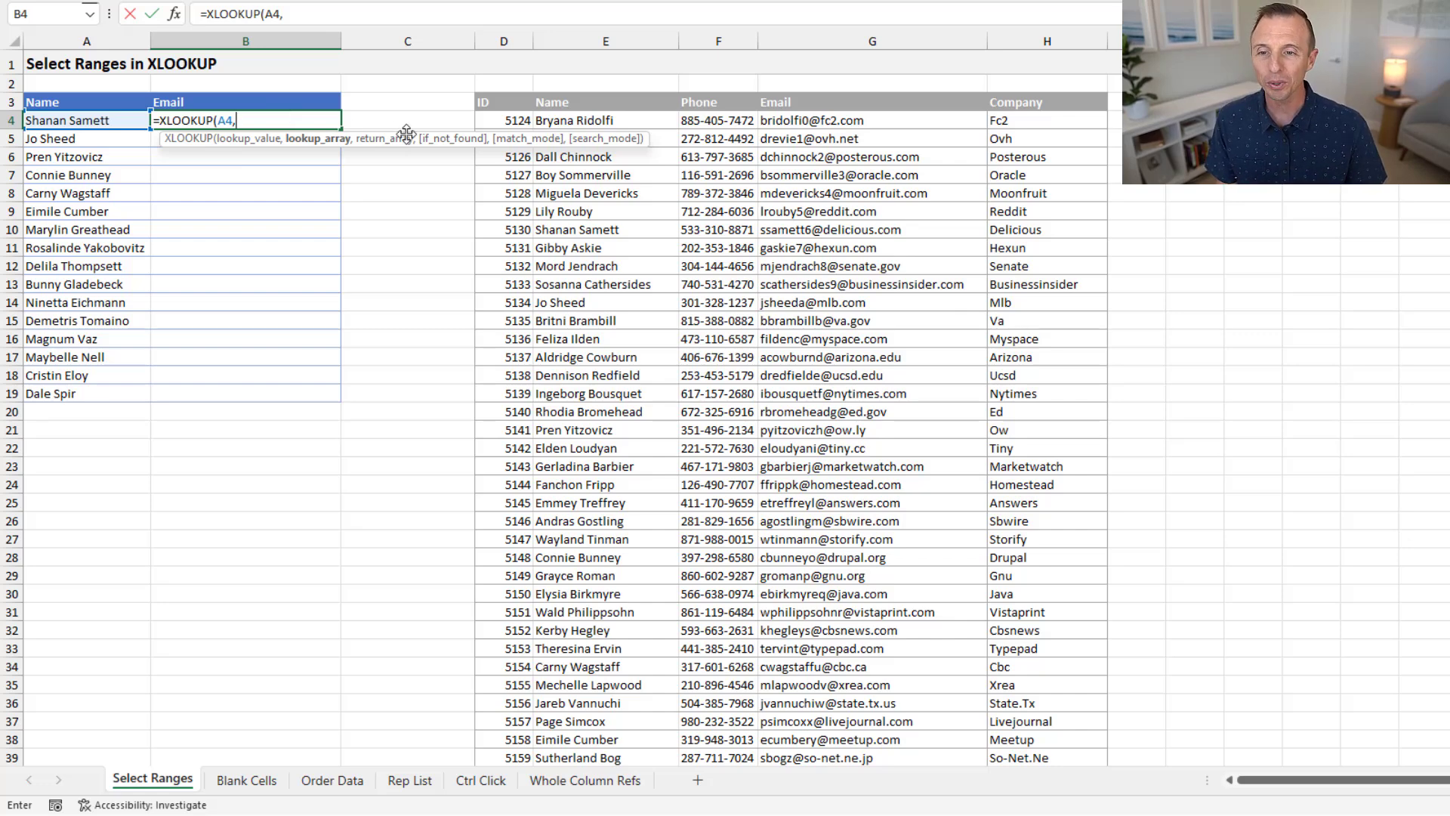
- Set the lookup array to the whole Name column of the contact list, as the absolute range $E$4:$E$1003
left_click(597, 120)
left_click_drag(597, 120, 600, 300)
key("ctrl+Up")
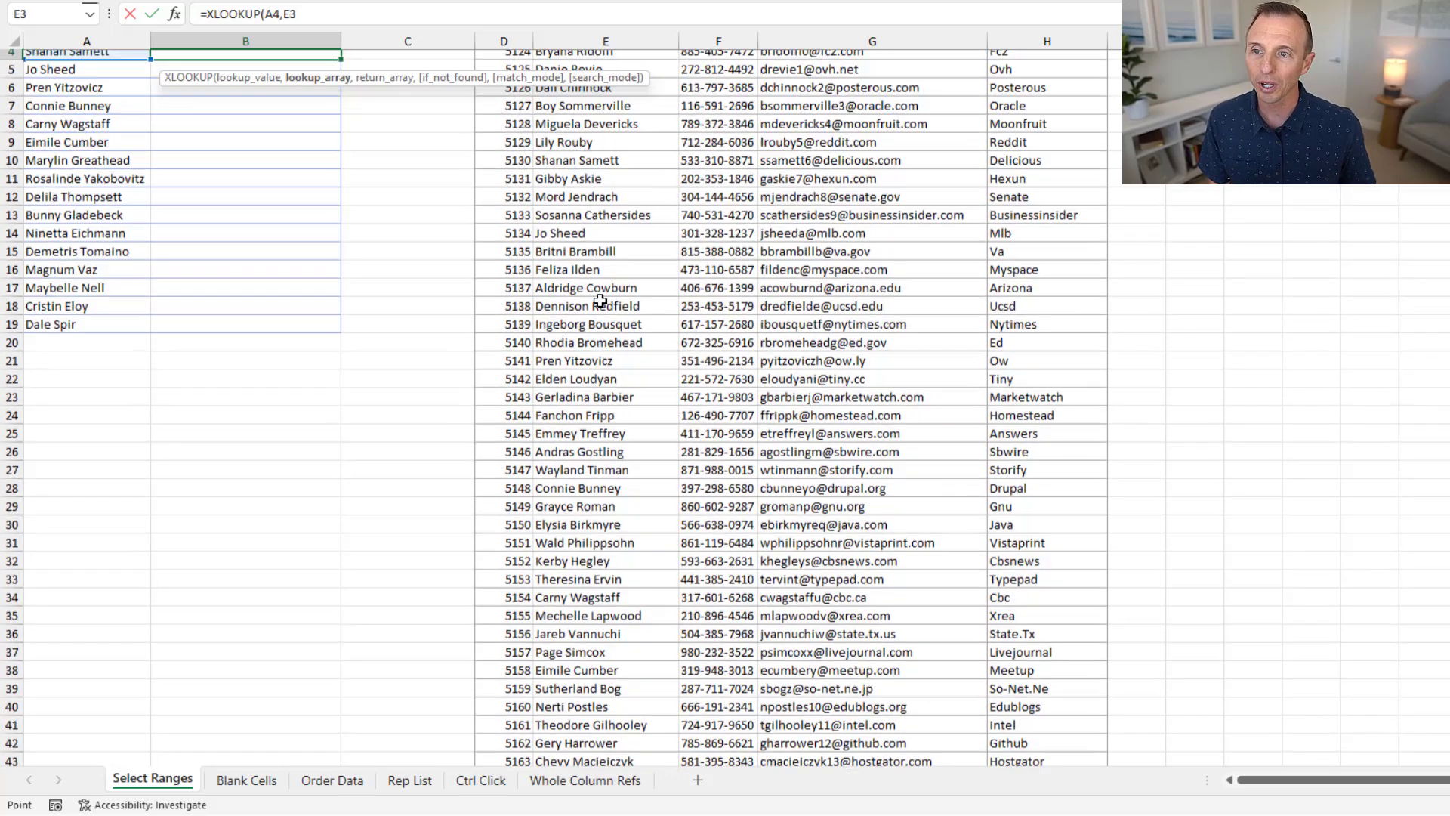
key("Down")
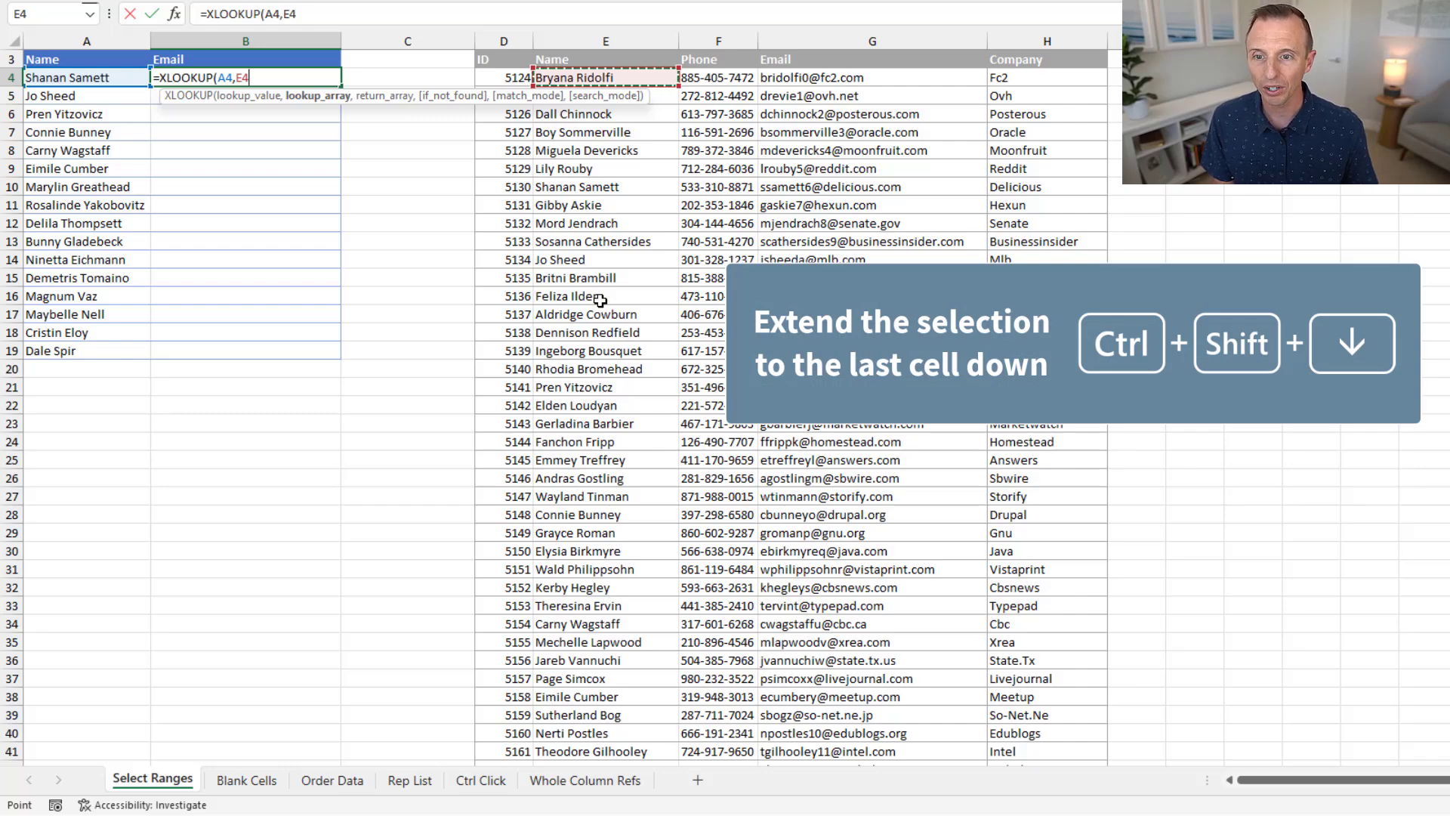
key("ctrl+shift+Down")
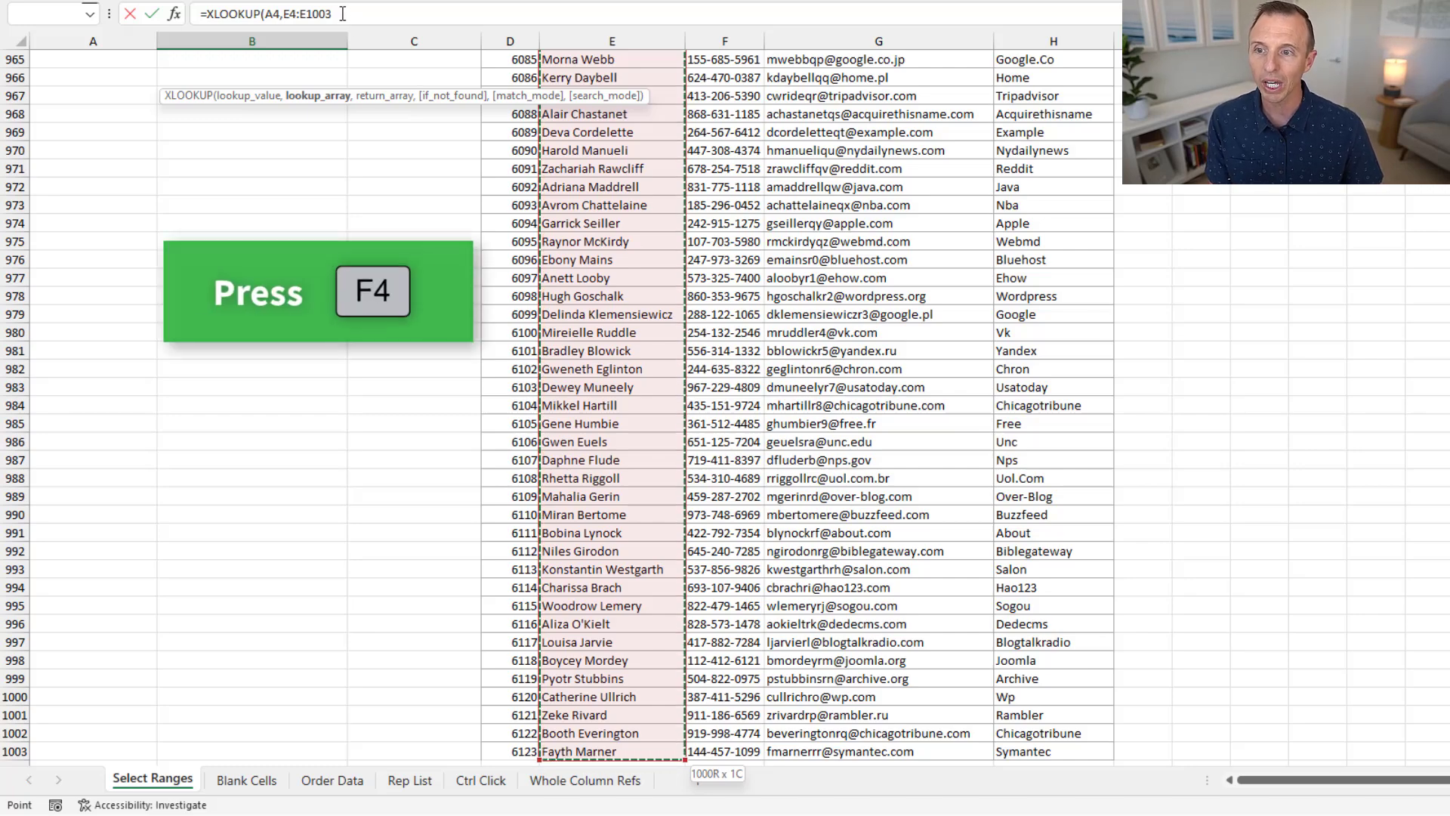
key("F4")
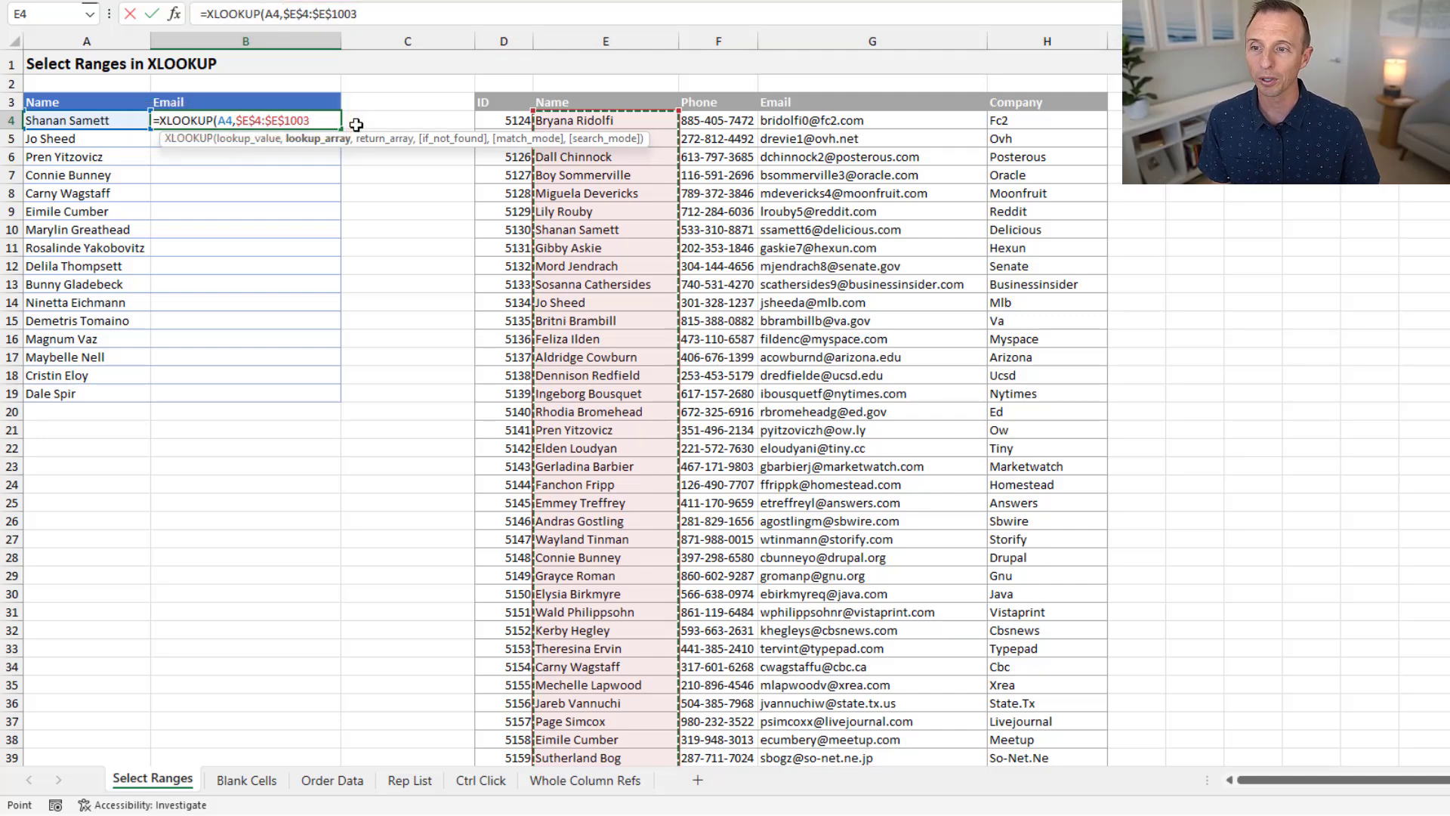
- Set the return array to the absolute range $G$4:$G$1003, and fill the completed XLOOKUP down the Email column
type(",")
key("Right")
key("Right")
key("Right")
key("Right")
key("Right")
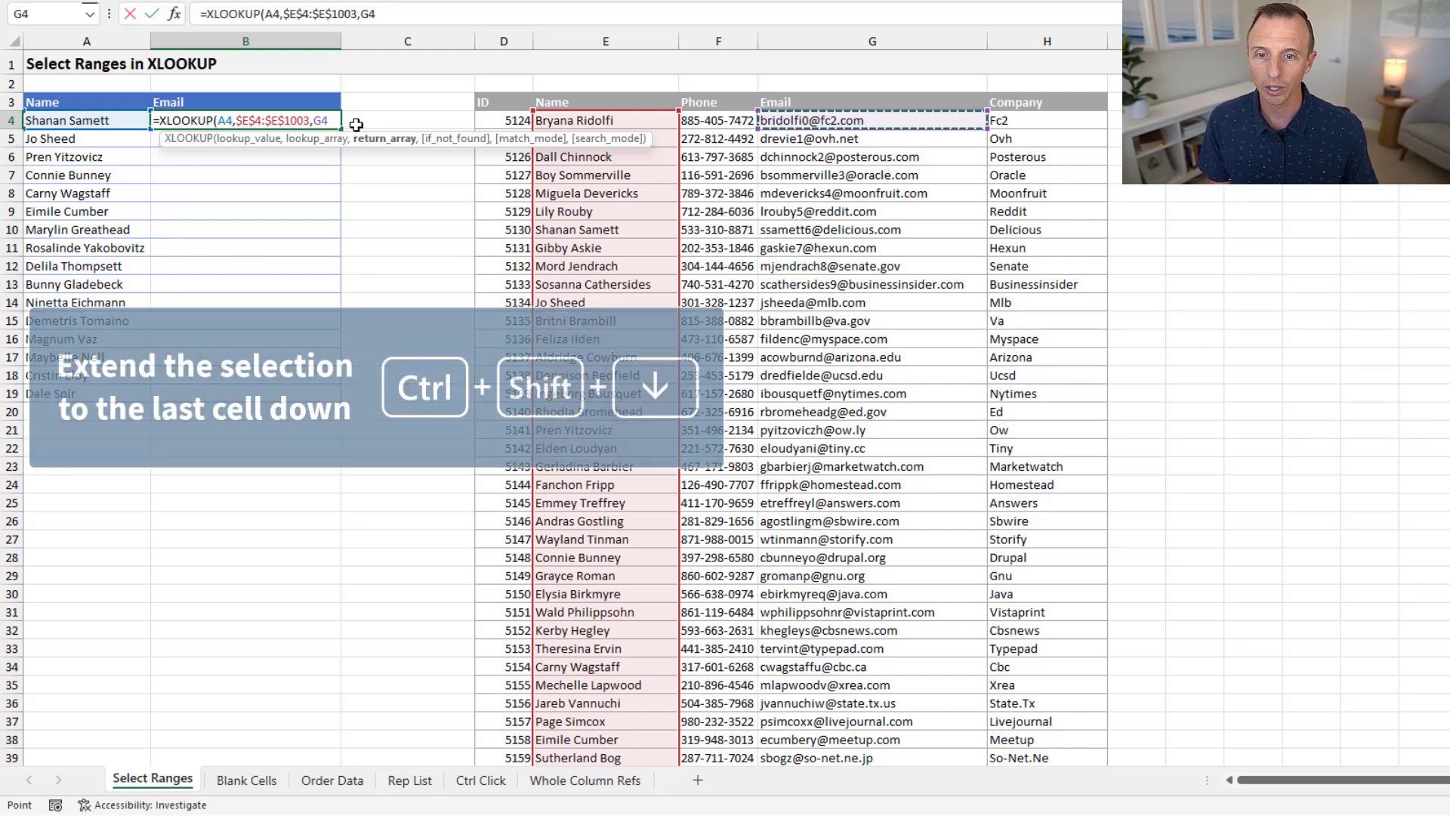
key("ctrl+shift+Down")
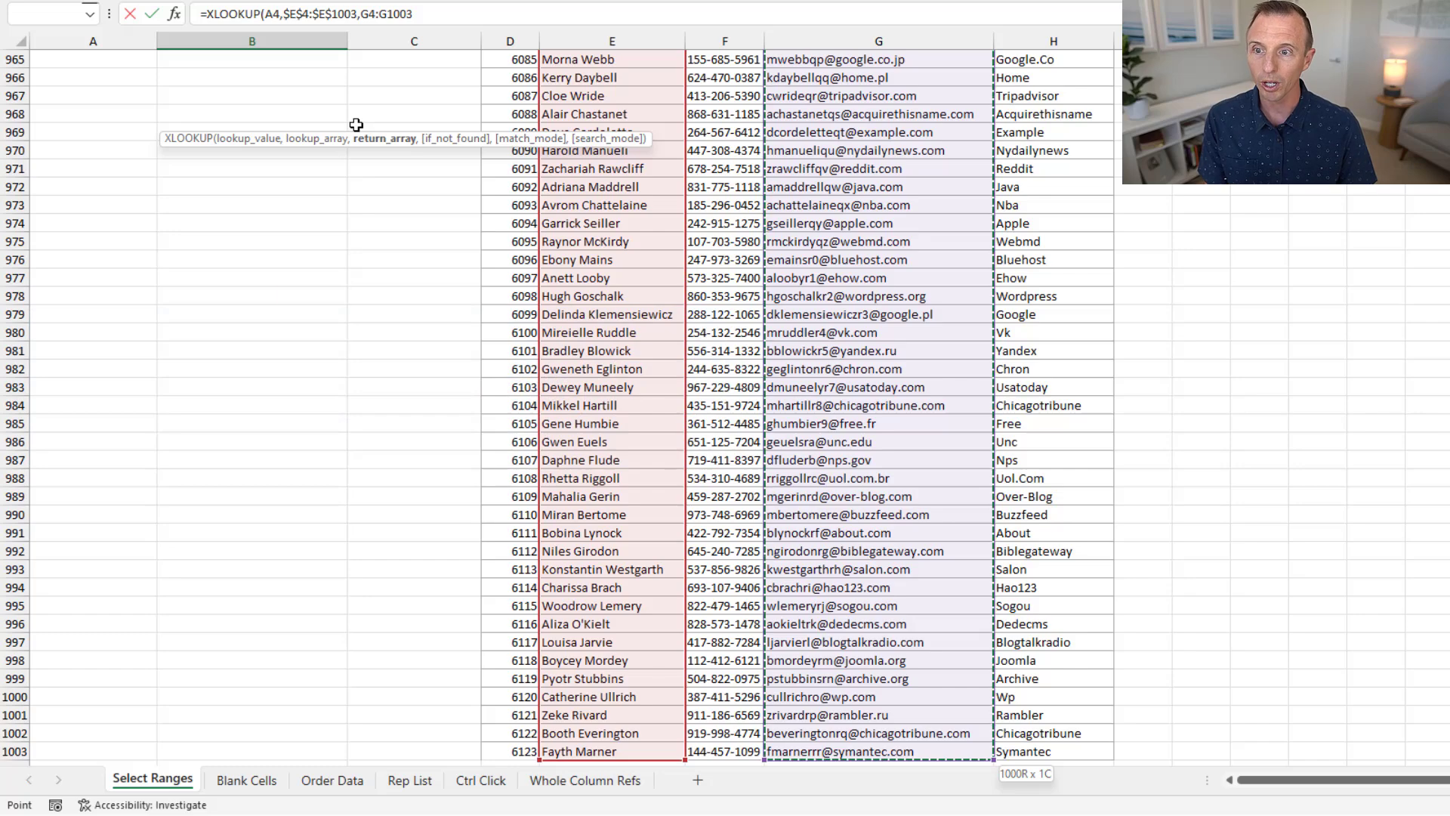
key("F4")
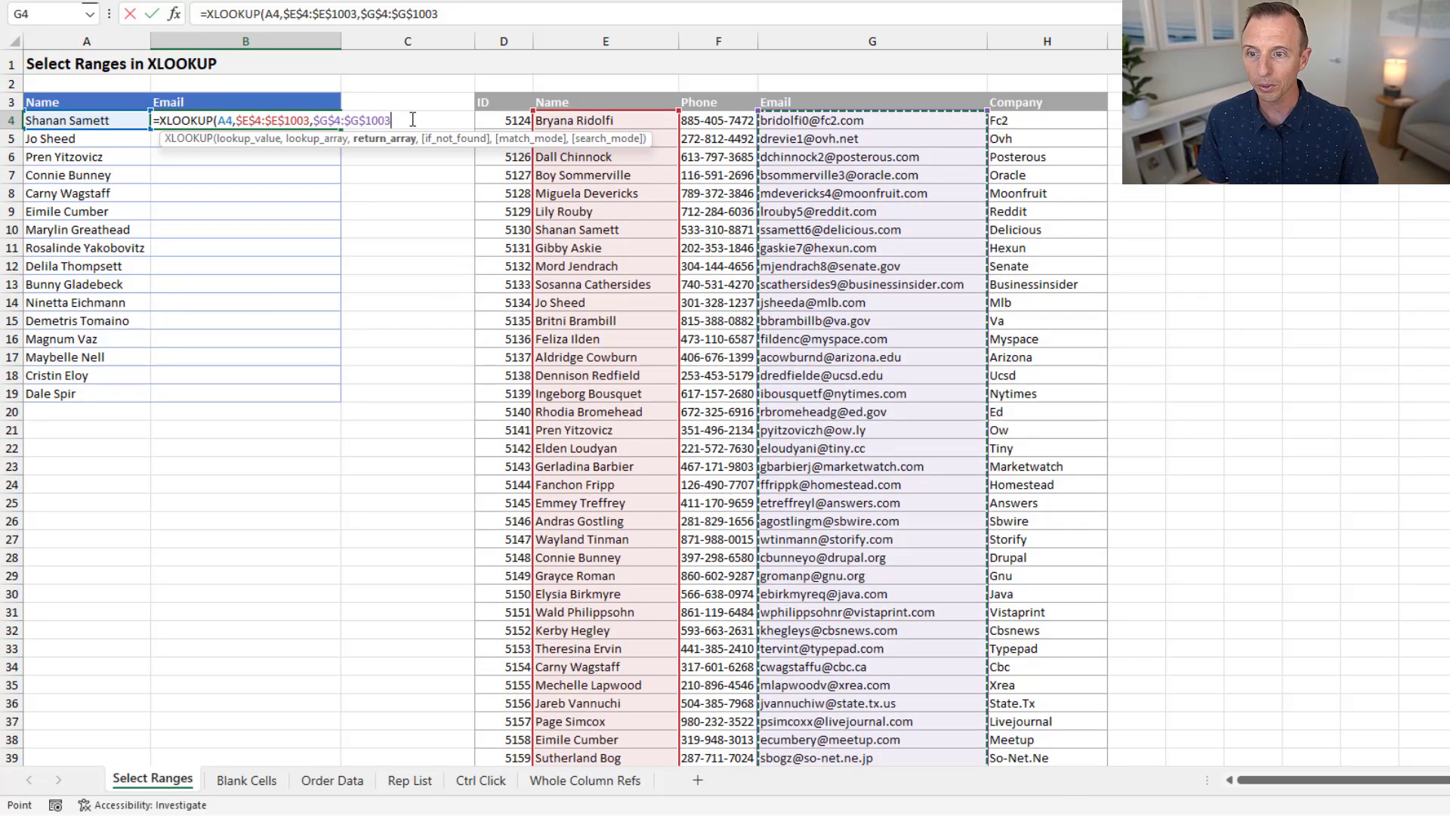
key("Return")
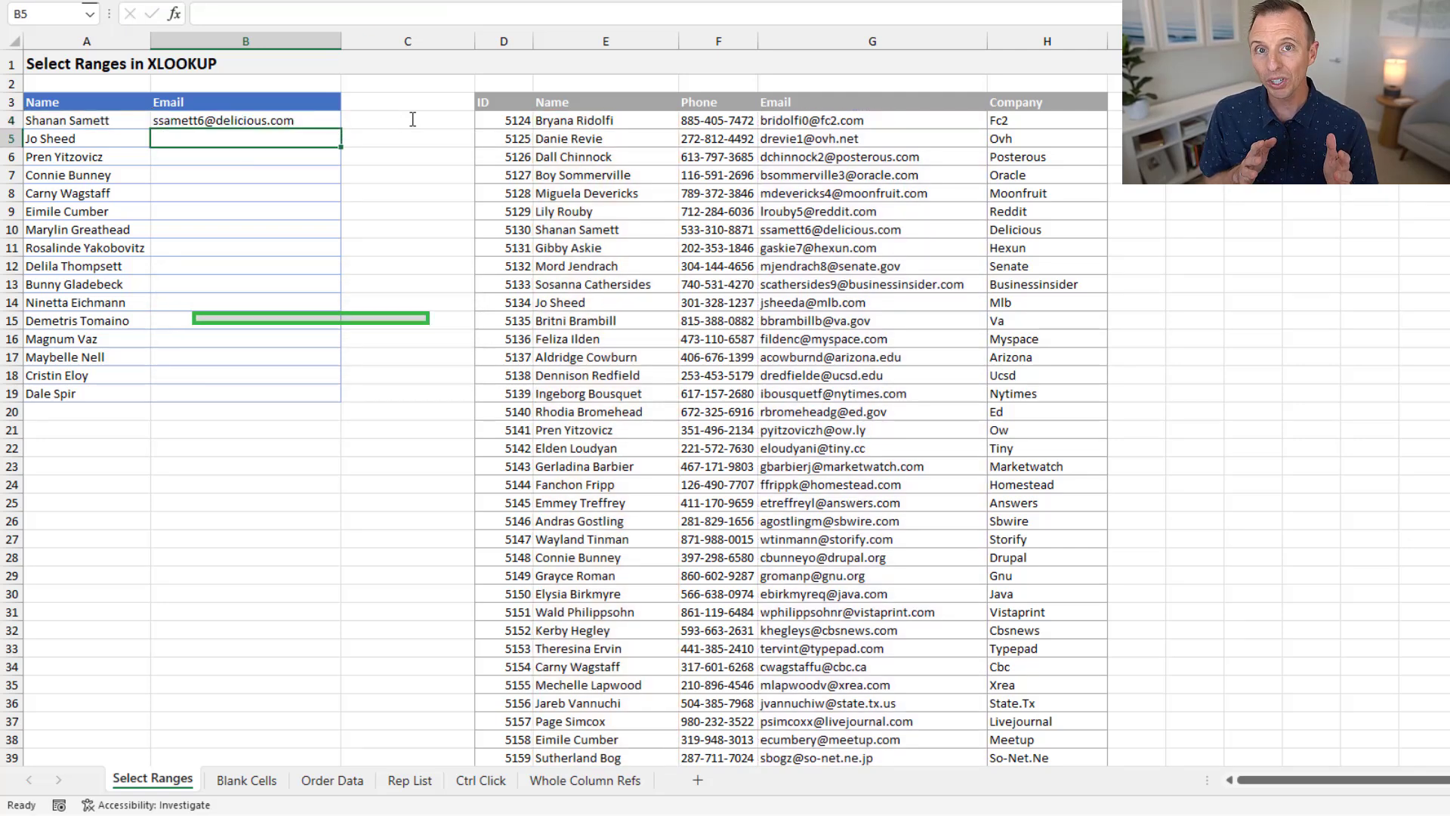
left_click(303, 117)
double_click(340, 128)
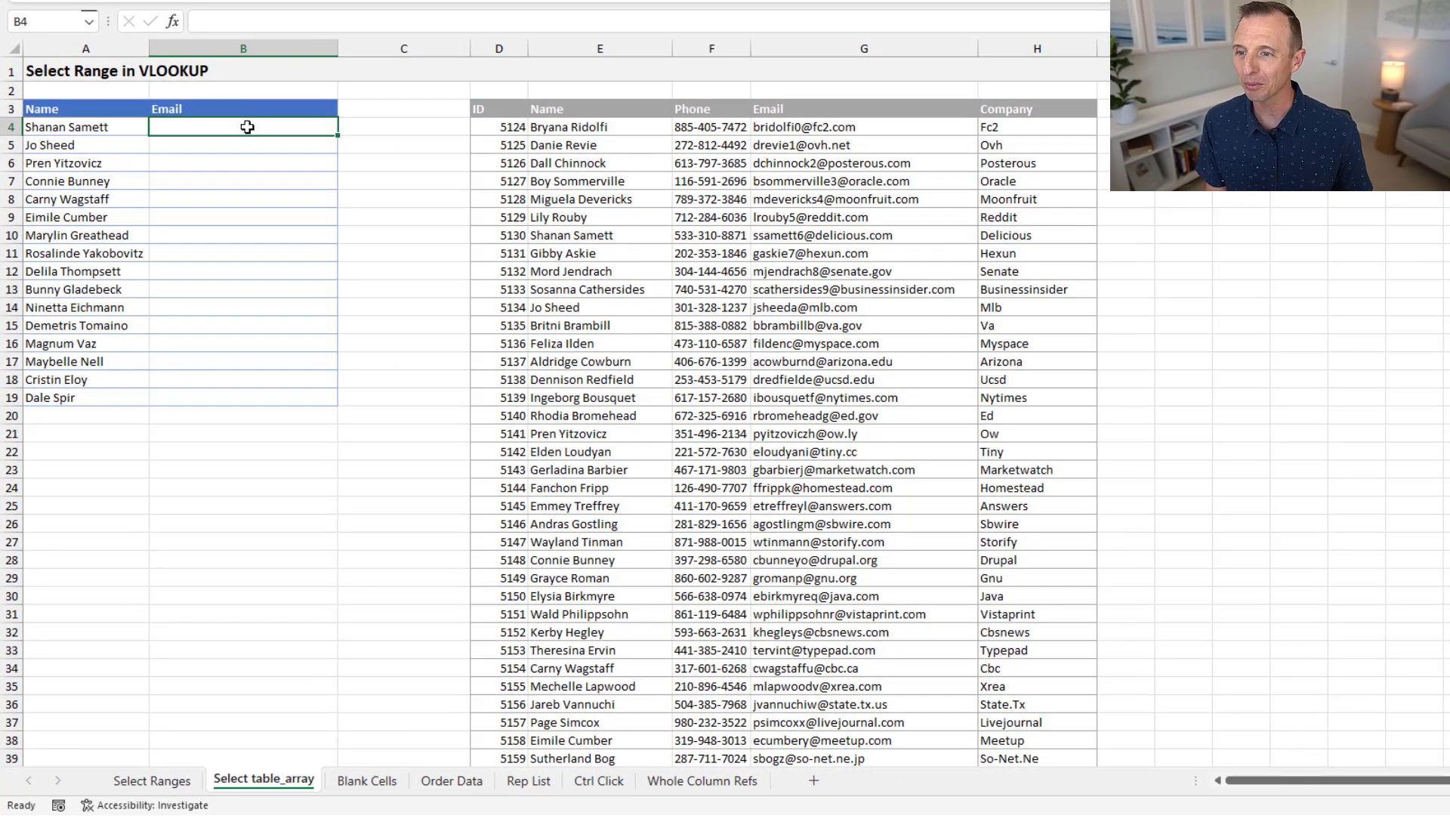
- Start a VLOOKUP formula in B4 with the name in A4 as the lookup value
type("=vl")
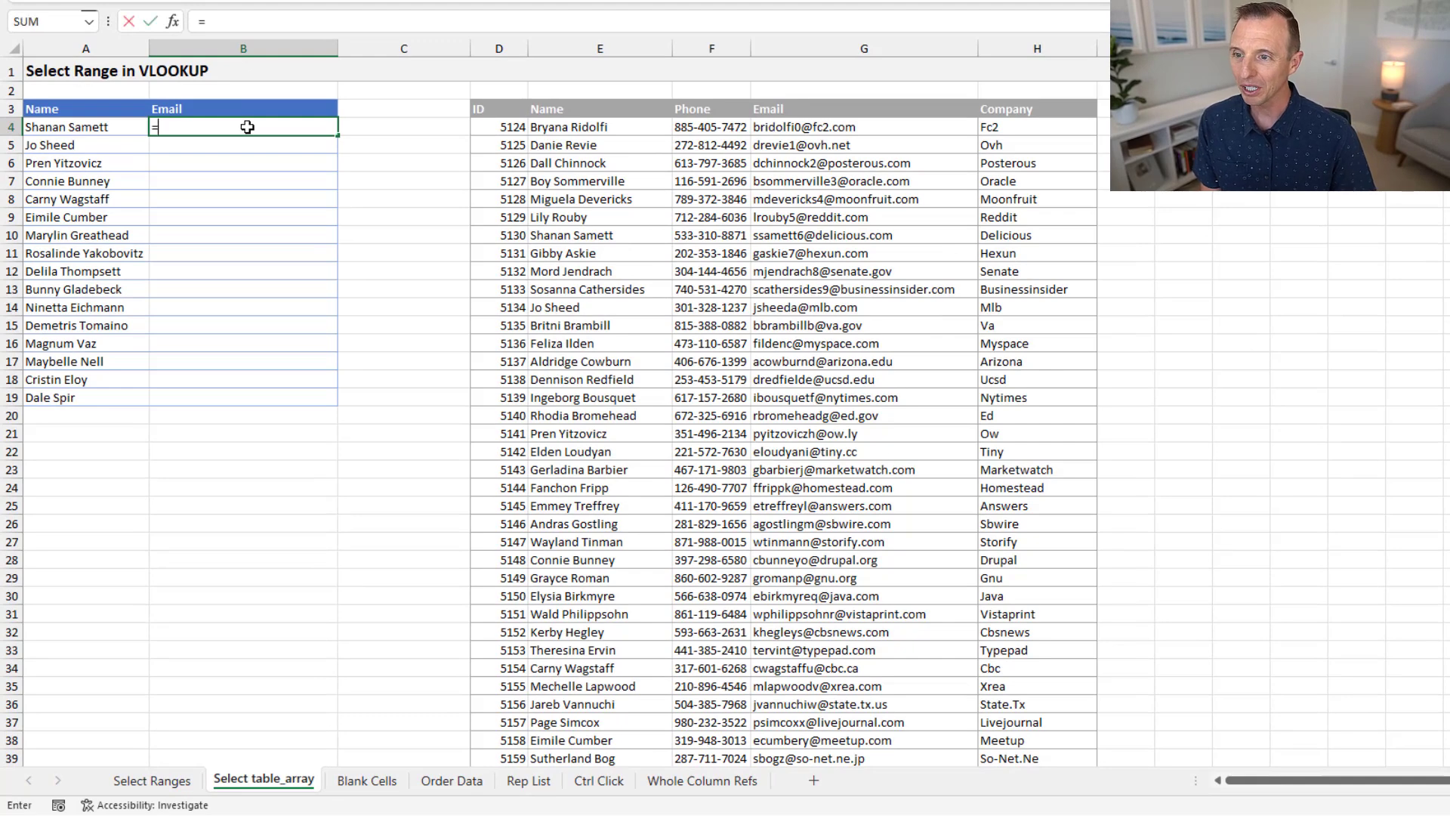
key("Tab")
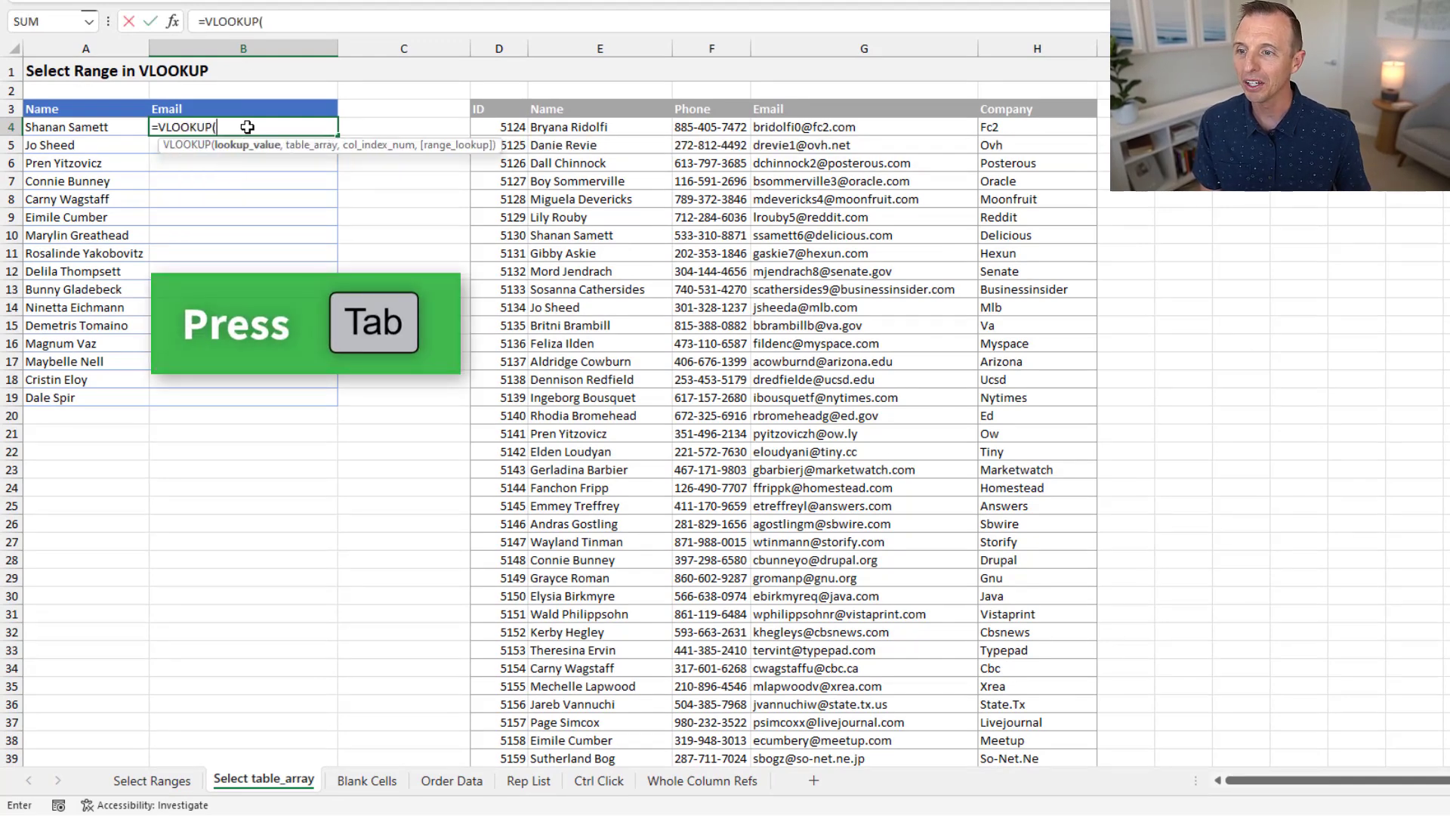
key("Left")
type(",")
- Set the VLOOKUP's table array to the Name through Email columns, as the absolute range $E$4:$G$1003
key("Right")
key("Right")
key("Right")
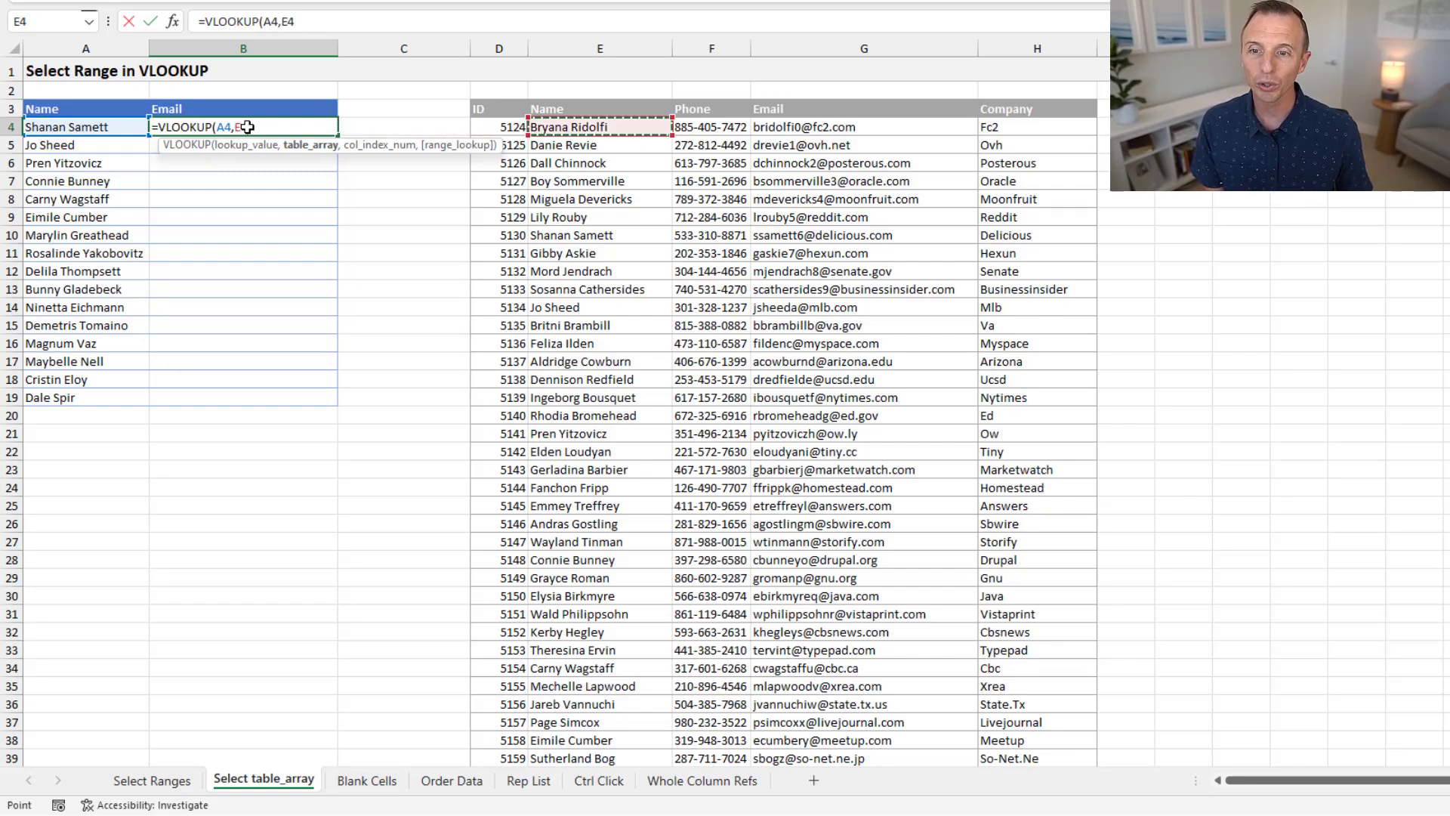
key("ctrl+shift+Down")
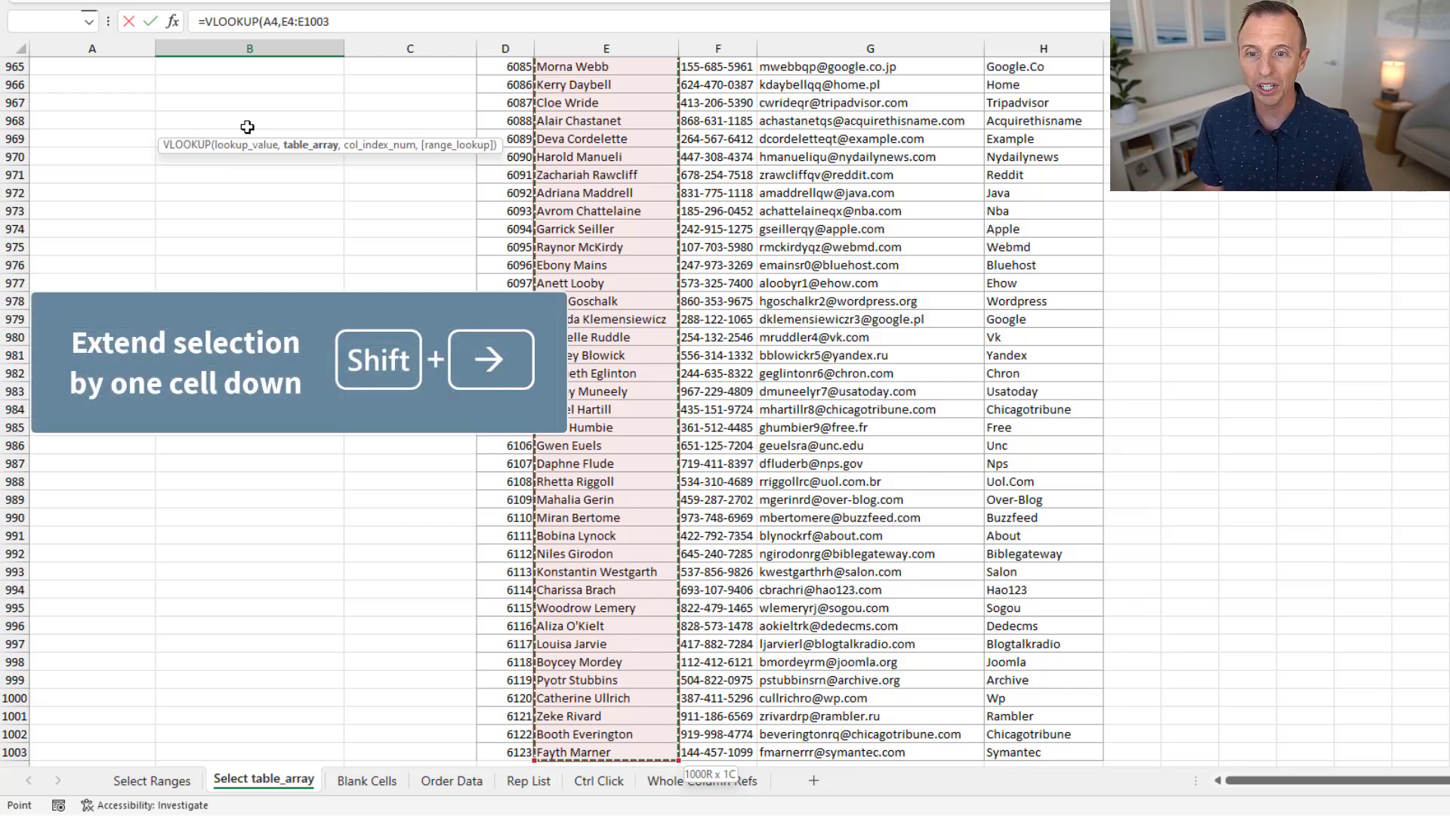
key("shift+Right")
key("shift+Right")
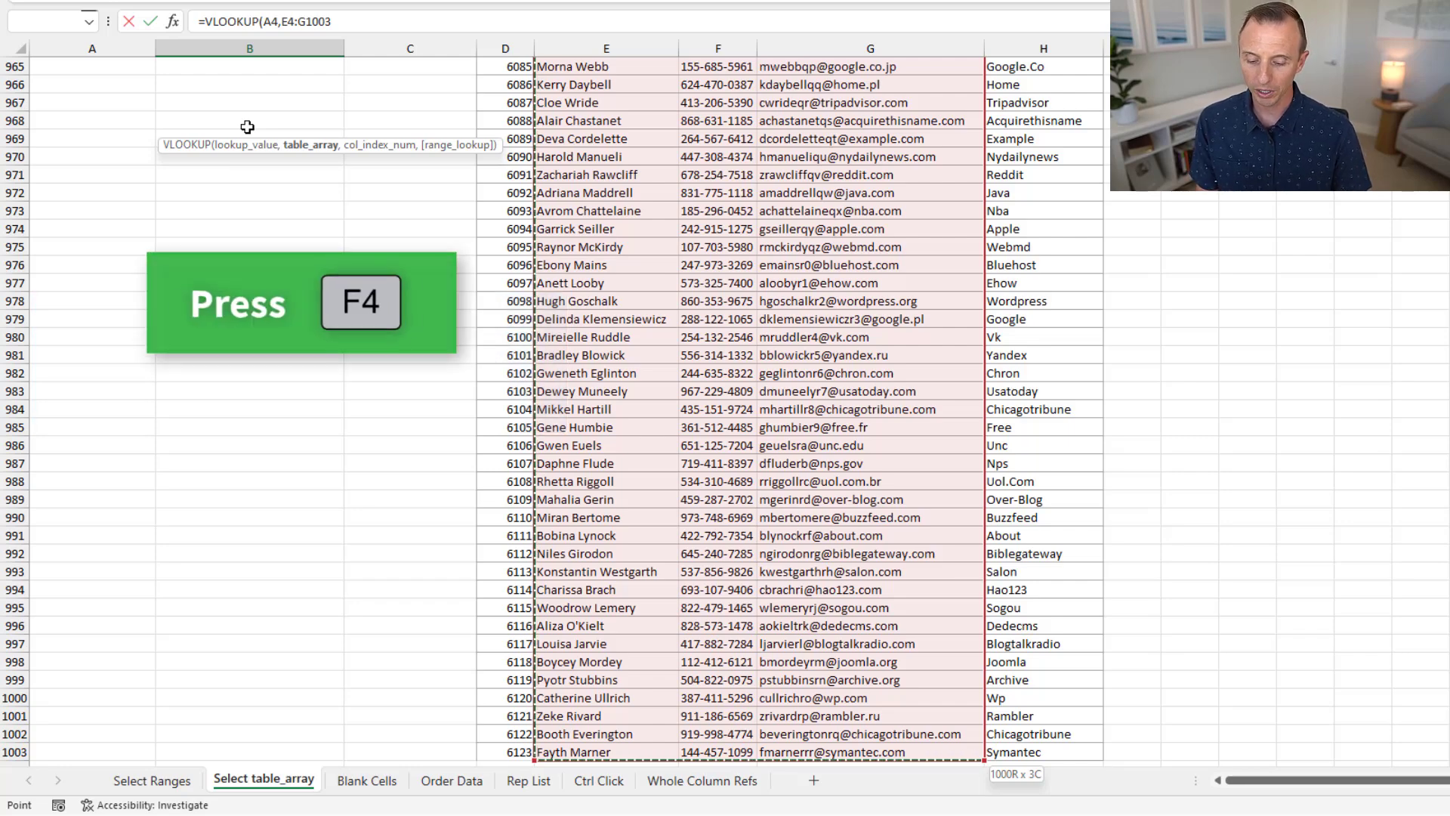
key("F4")
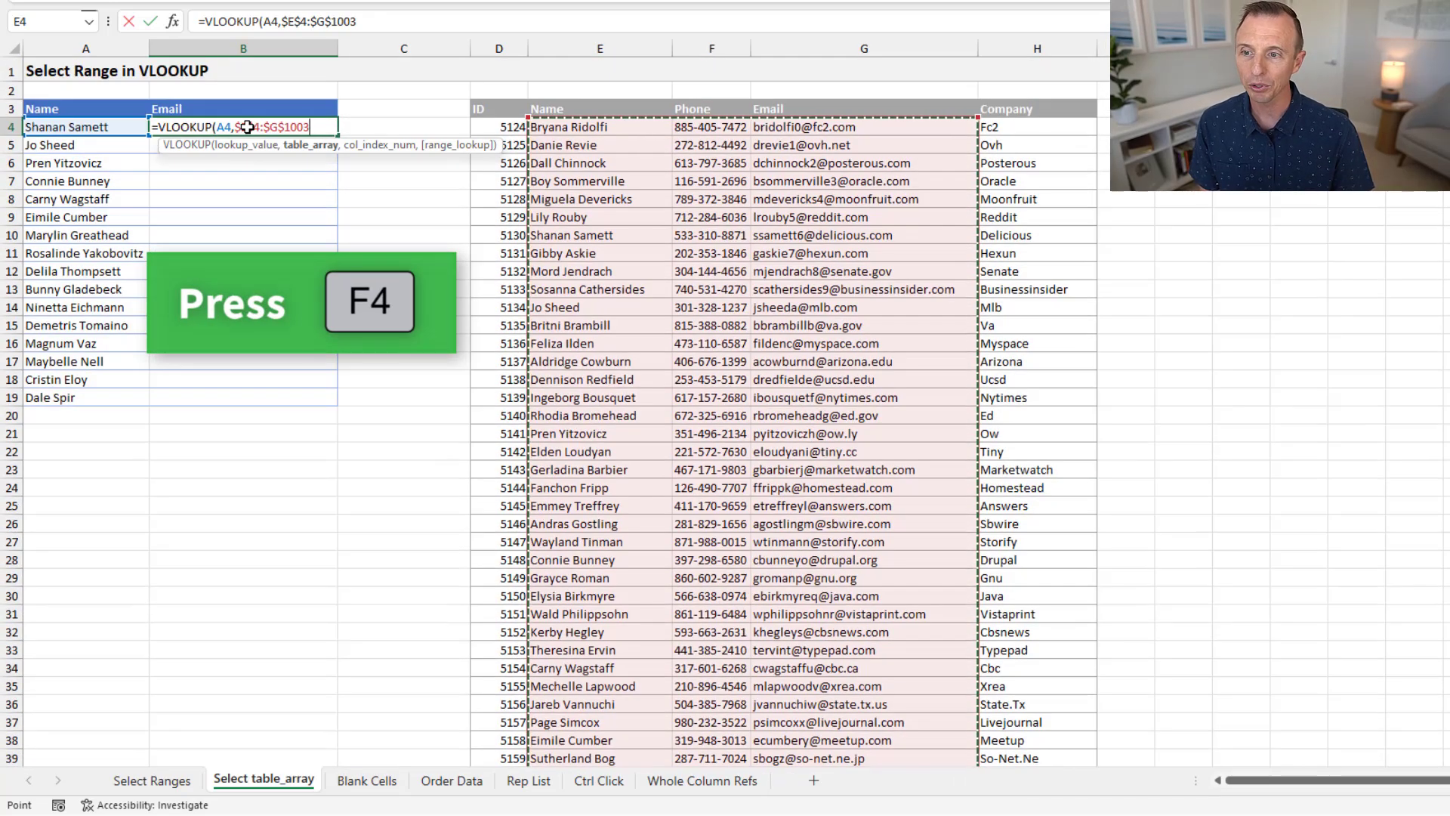
type(",")
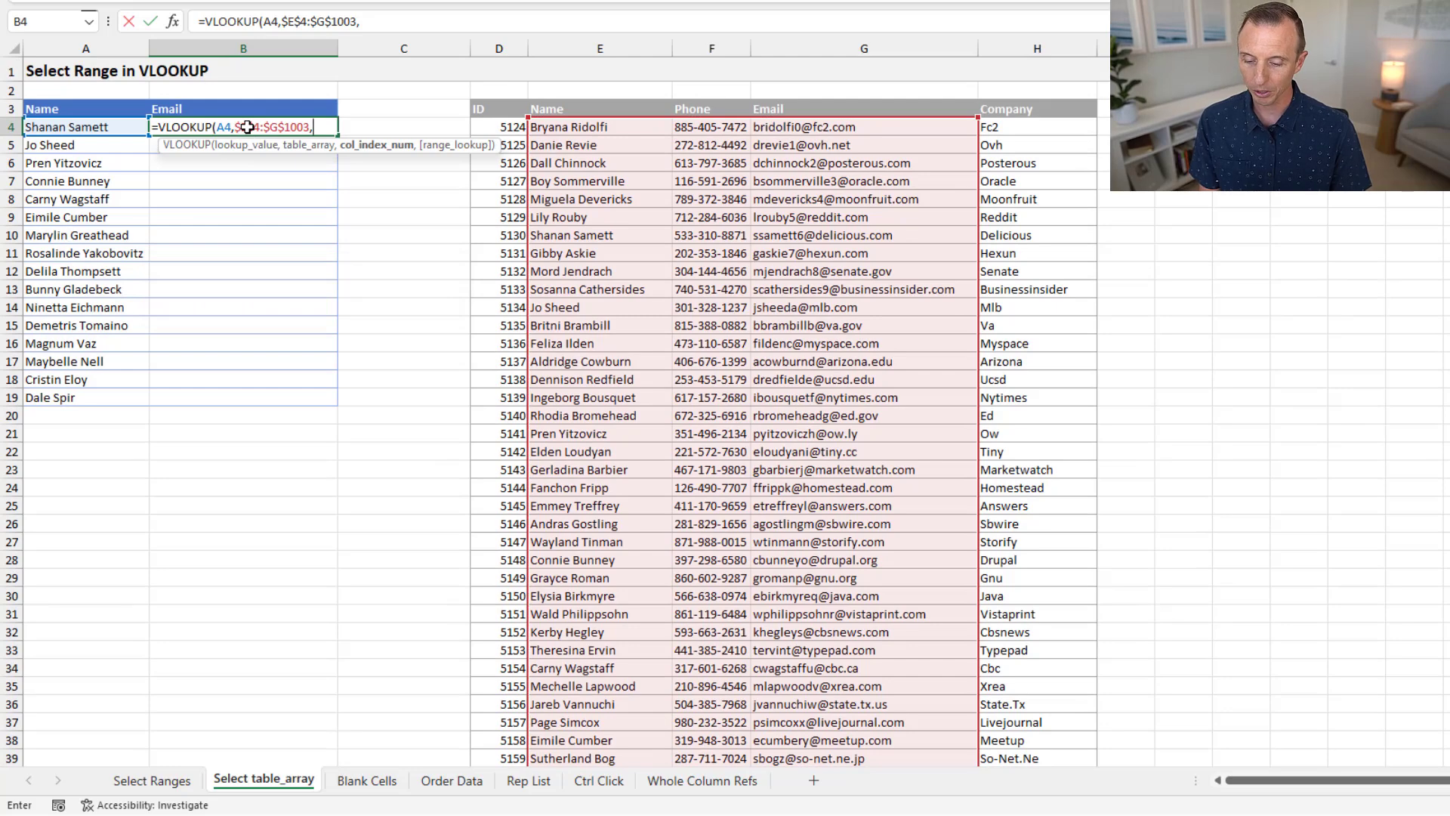
- Complete the VLOOKUP with column index 3 and FALSE for an exact match, and fill it down the Email column
type("3,false")
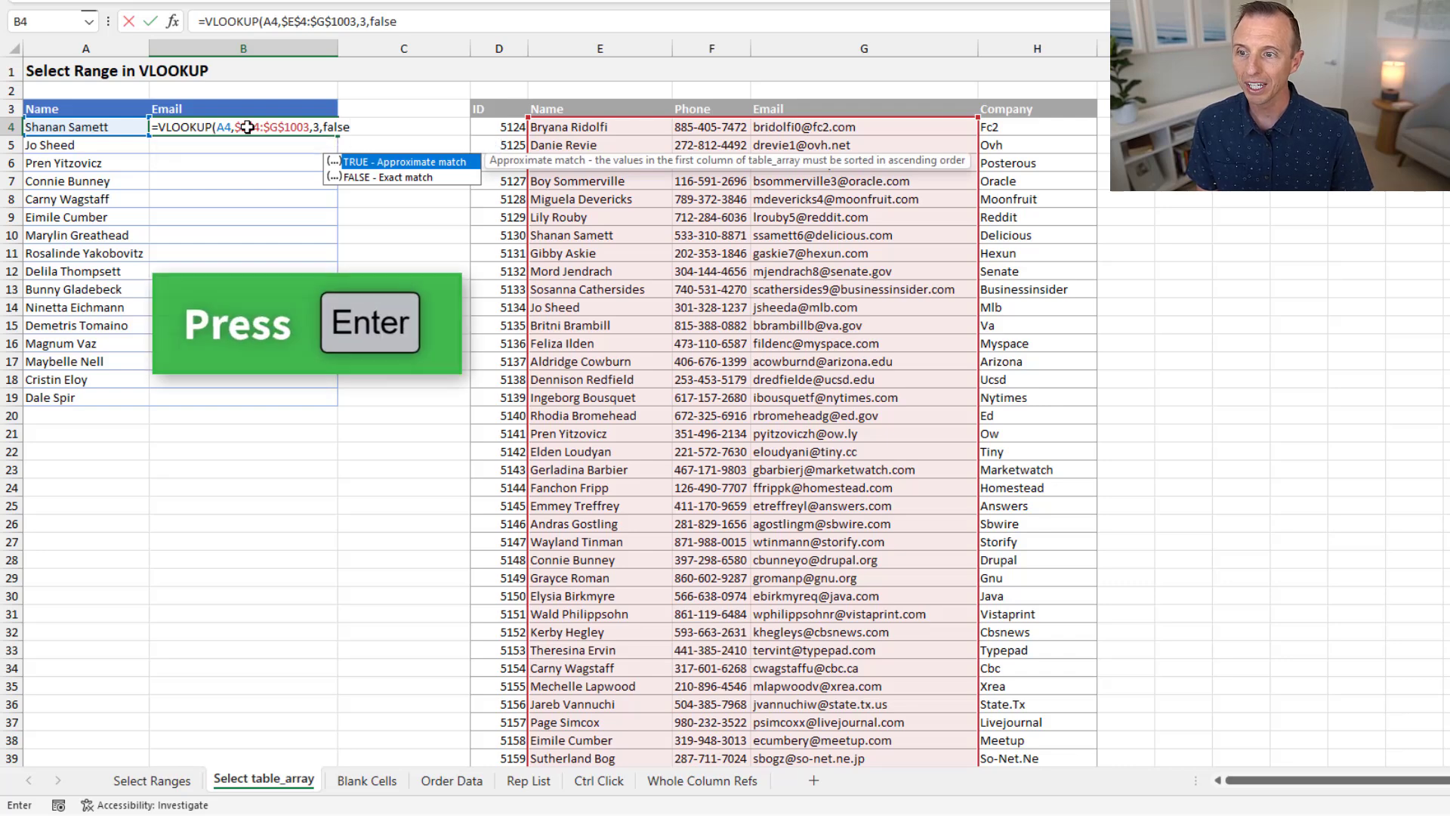
key("Return")
left_click(247, 127)
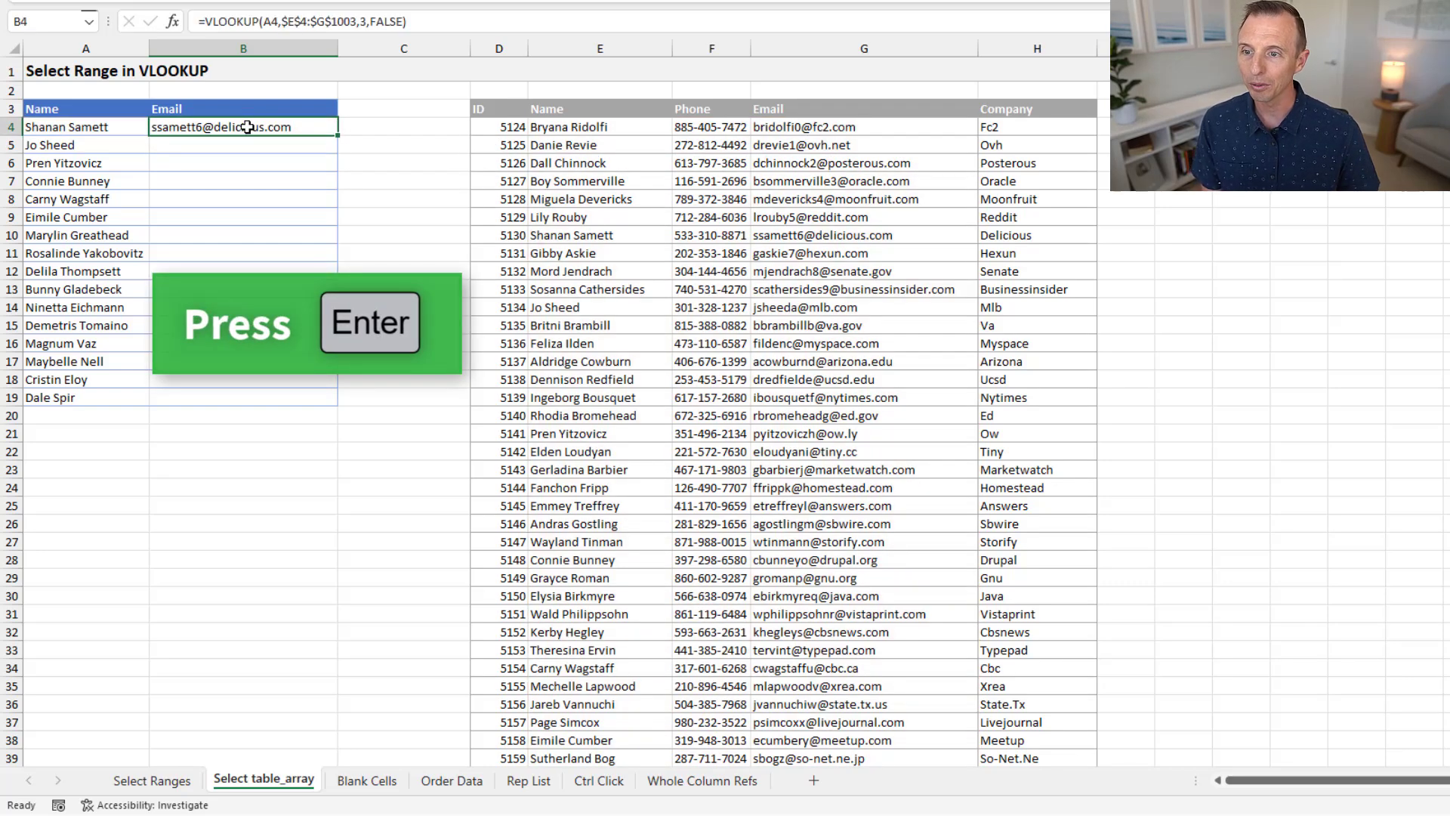
double_click(338, 135)
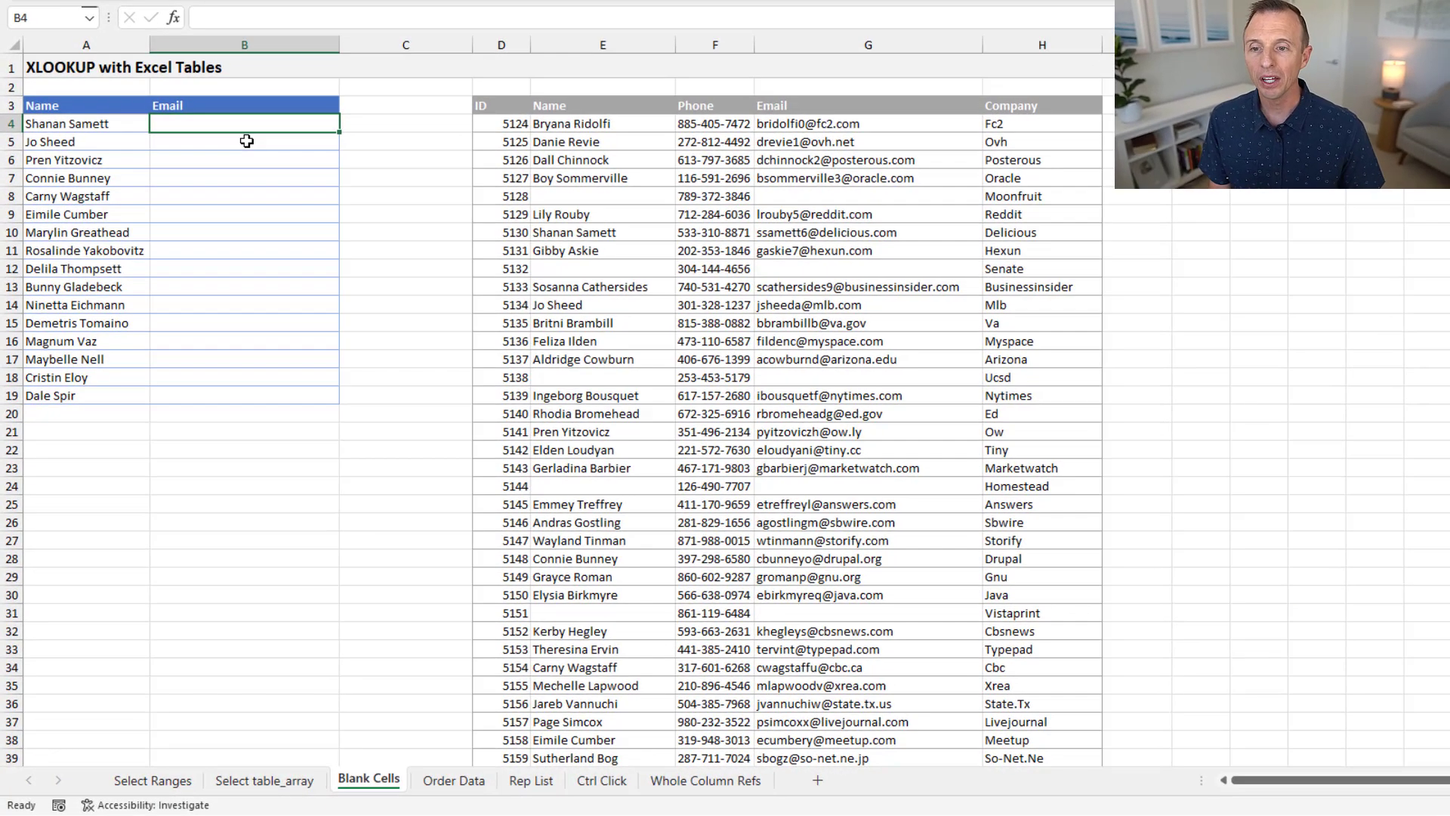
left_click(582, 198)
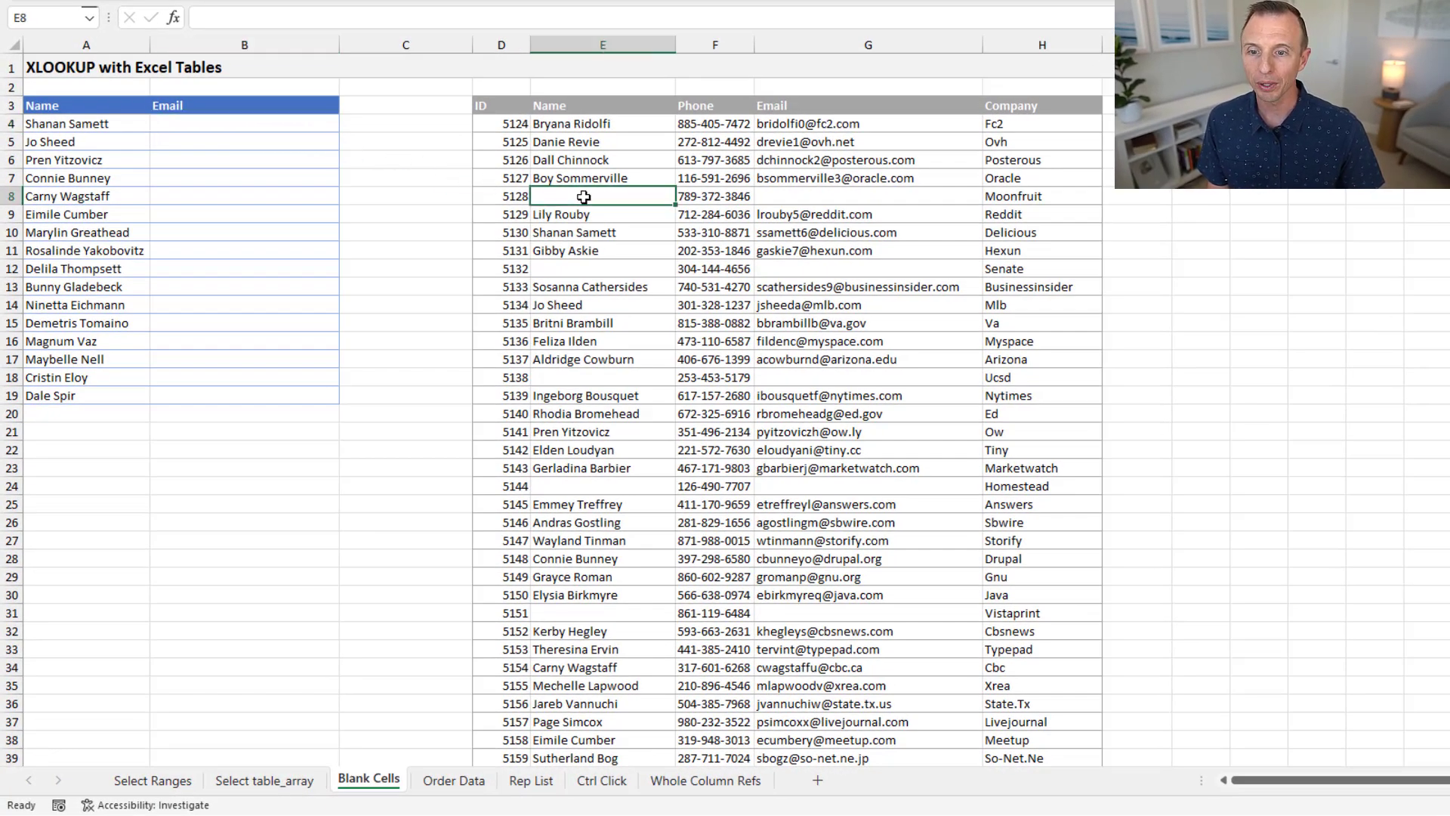
left_click(579, 271)
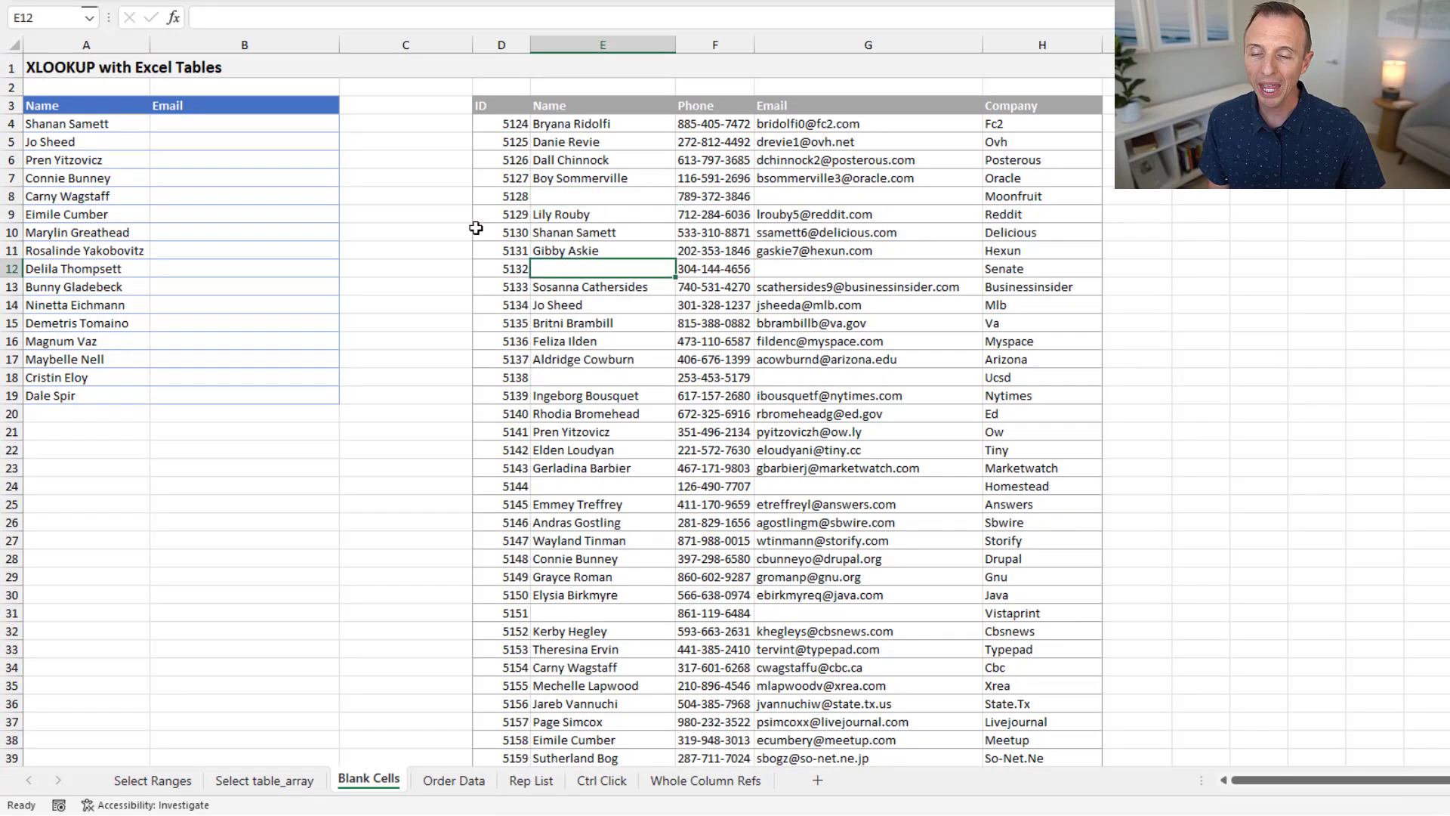
left_click(219, 124)
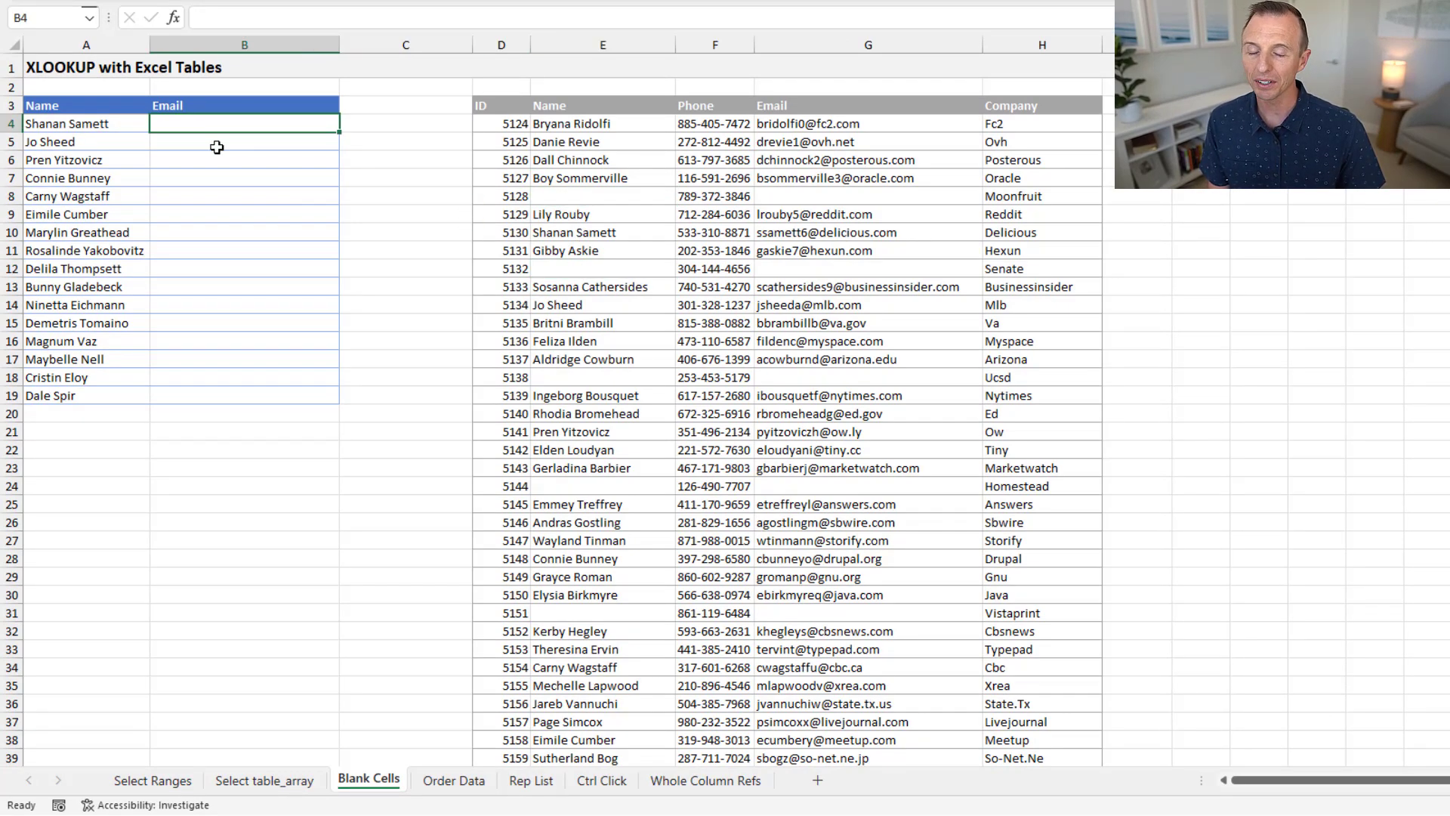
type("=xl")
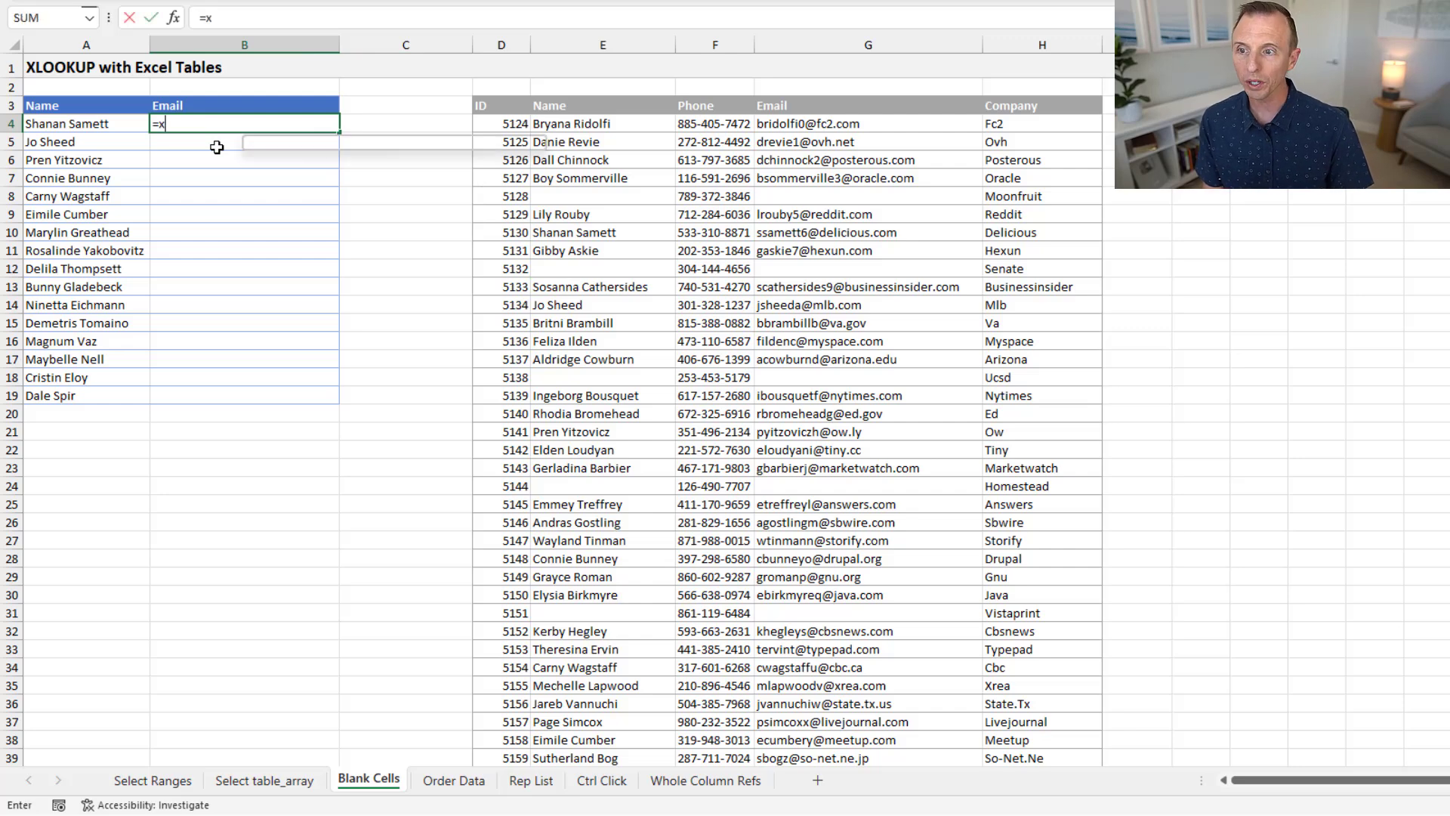
key("Tab")
key("Left")
type(",")
key("Right")
key("Right")
key("Right")
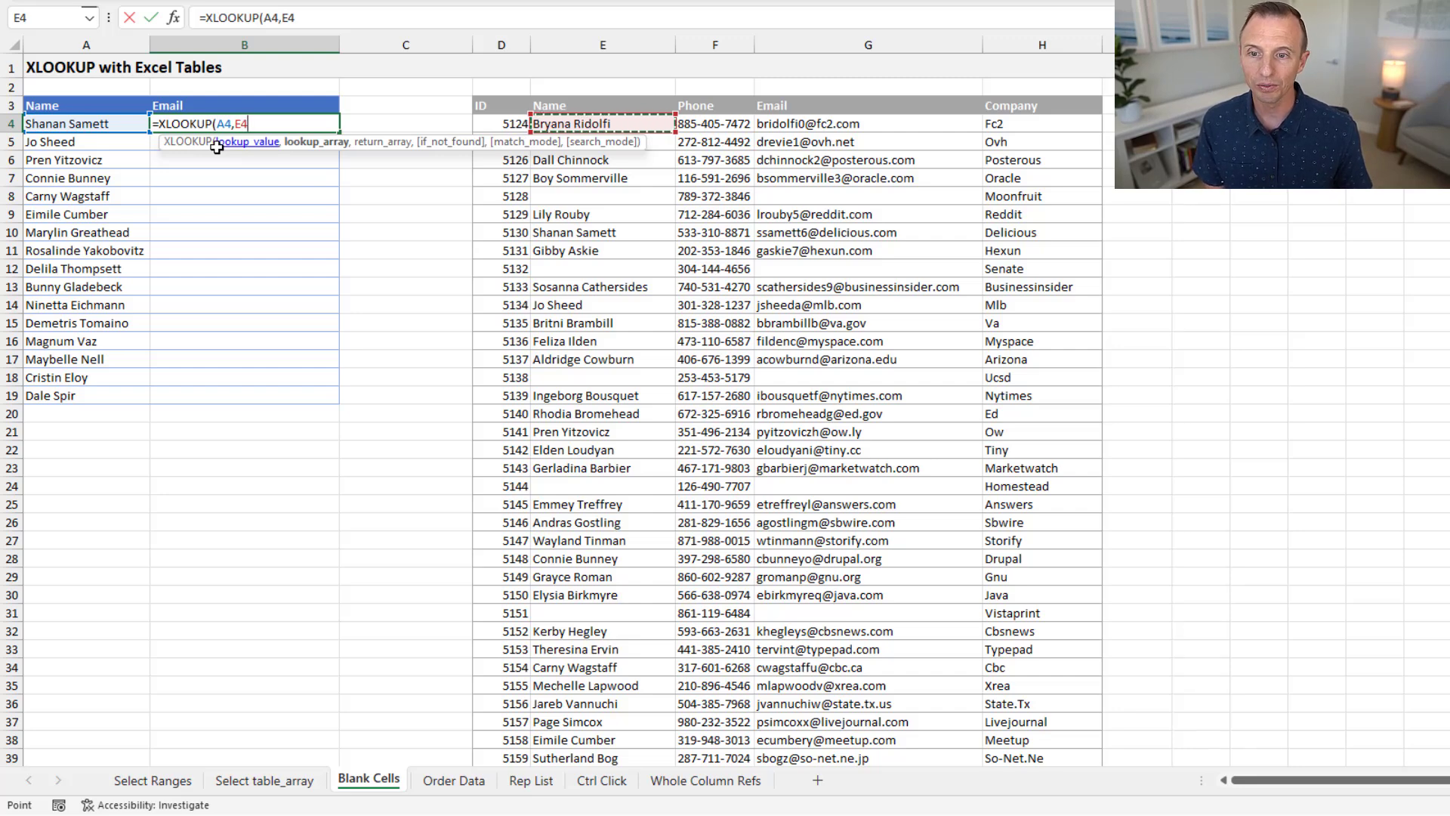
key("shift+Down")
key("shift+Down")
key("shift+Down")
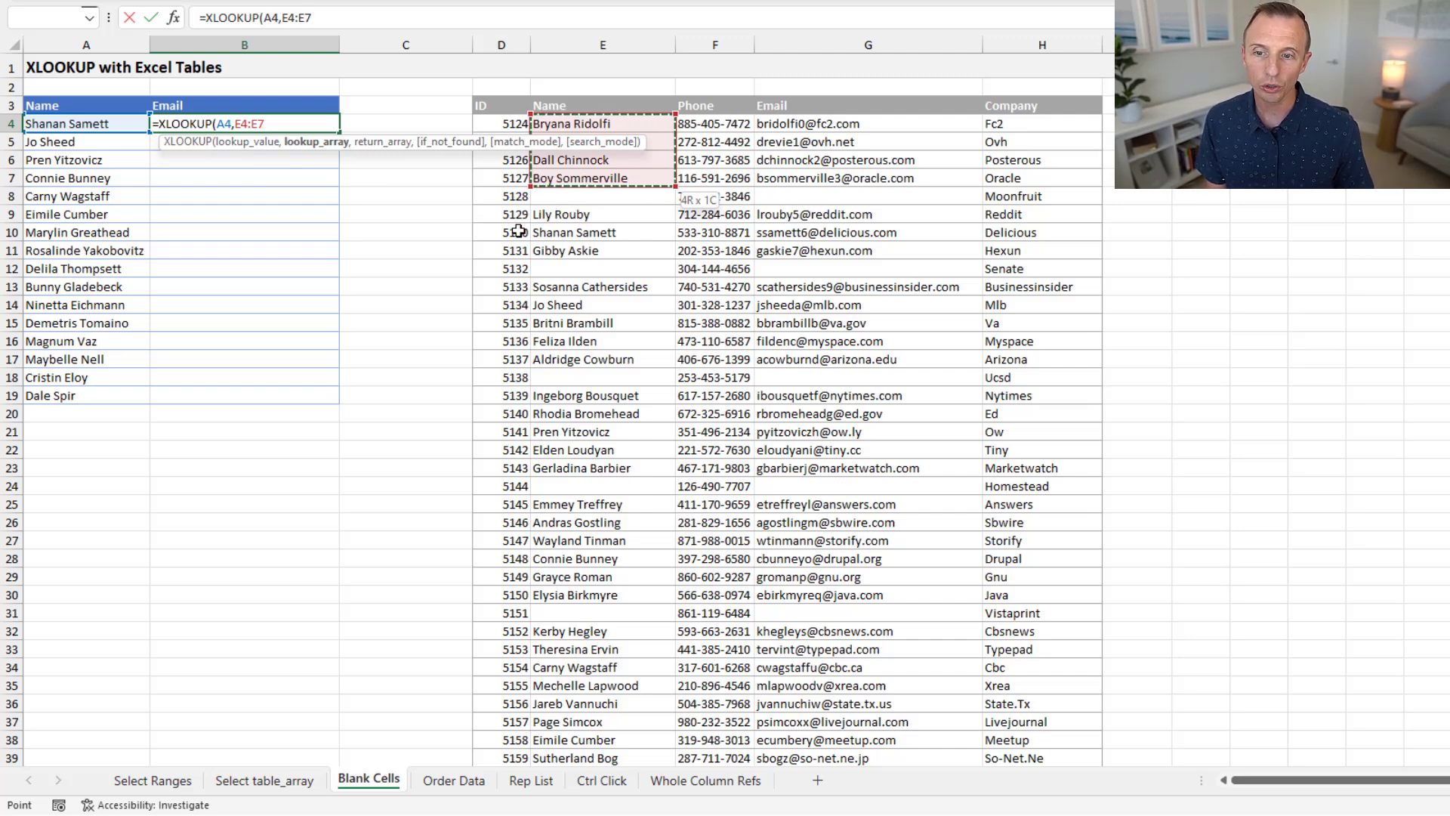
key("shift+Down")
key("shift+Down")
key("shift+Down")
key("shift+Down")
key("shift+Down")
key("shift+Down")
key("shift+Down")
key("shift+Down")
key("shift+Down")
key("shift+Down")
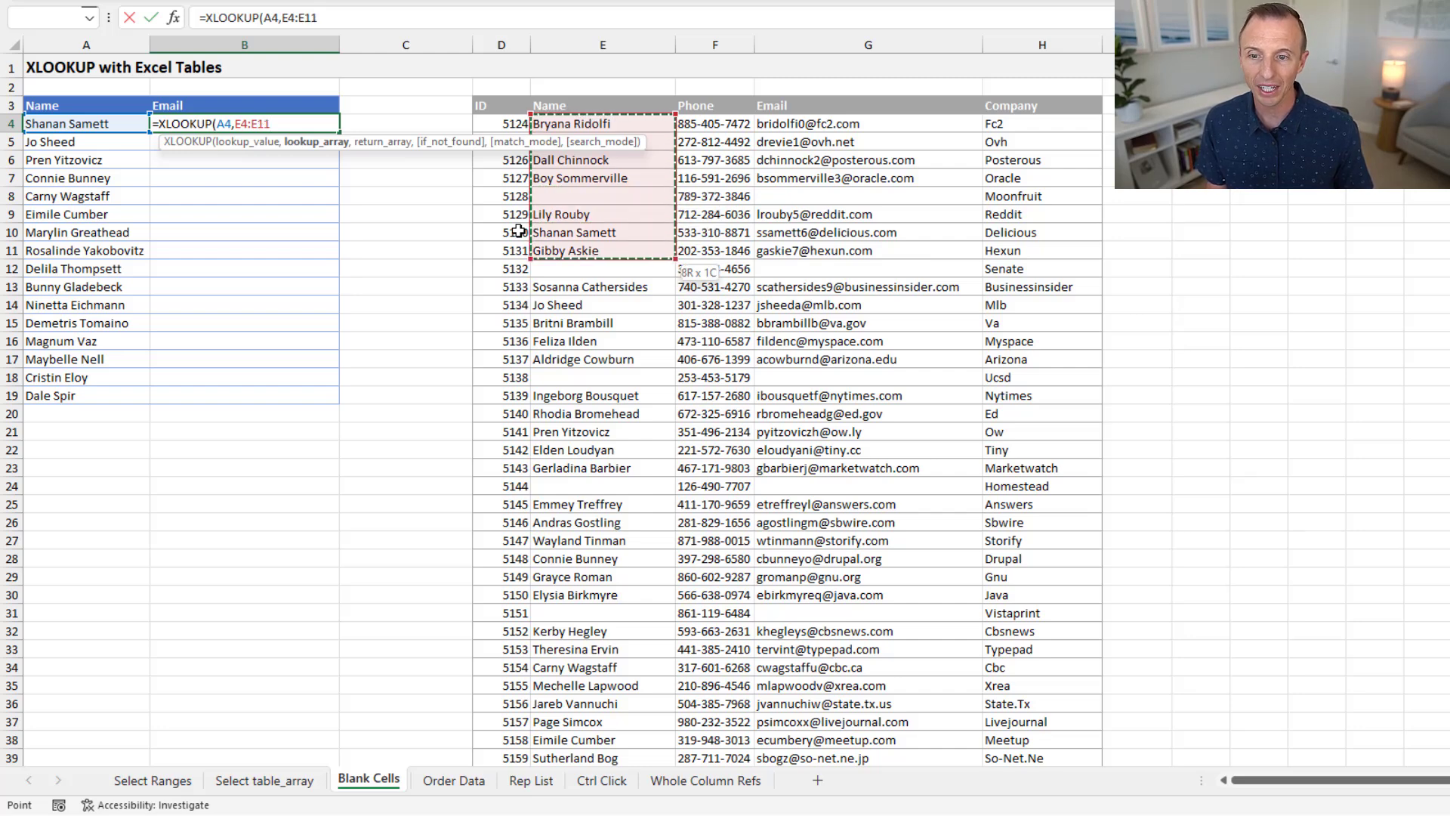
key("shift+Down")
key("shift+Down")
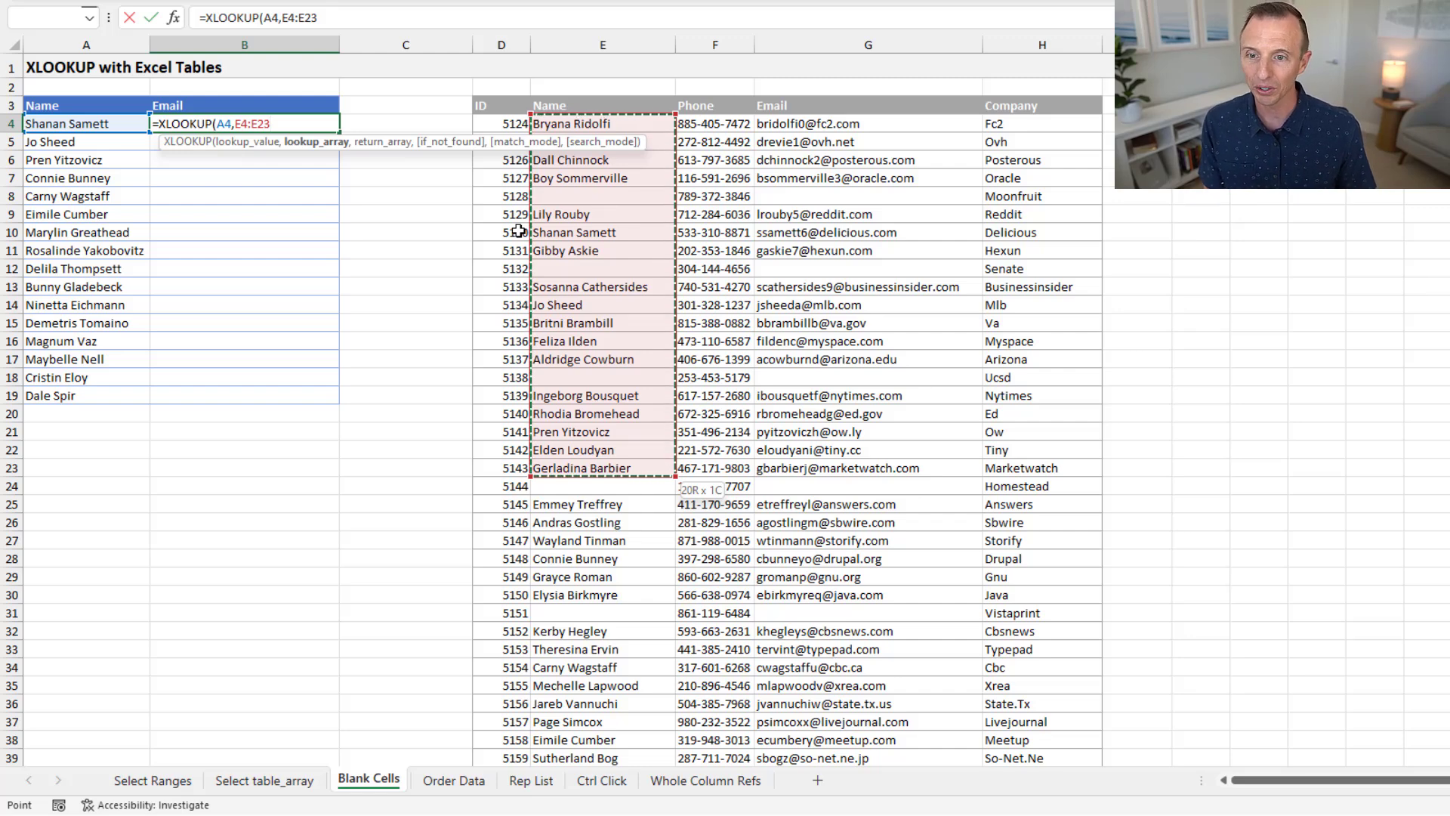
key("Escape")
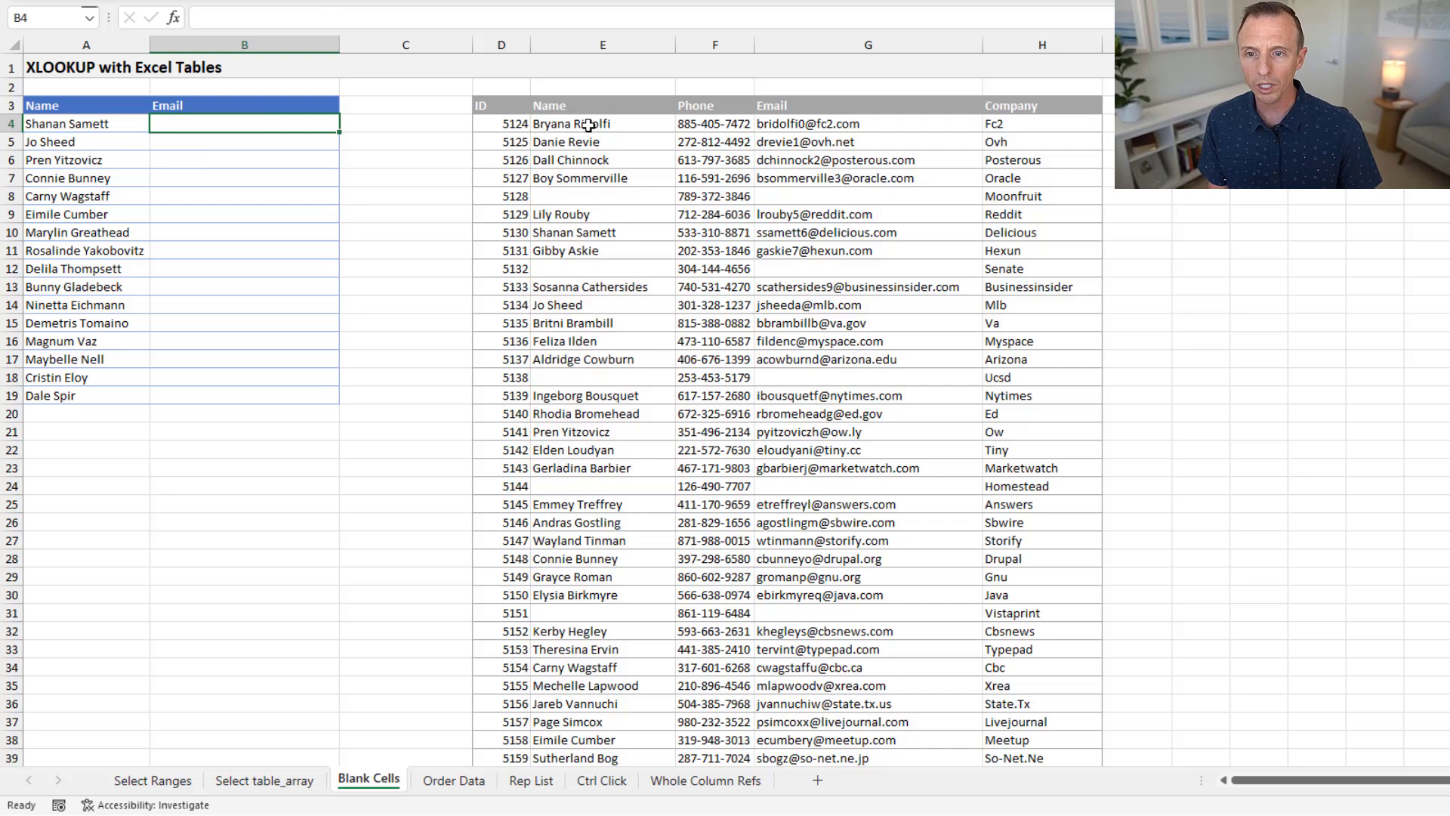
- Convert the contact data in $D$3:$H$1003 to a table with headers, using a light gray table style
left_click(589, 125)
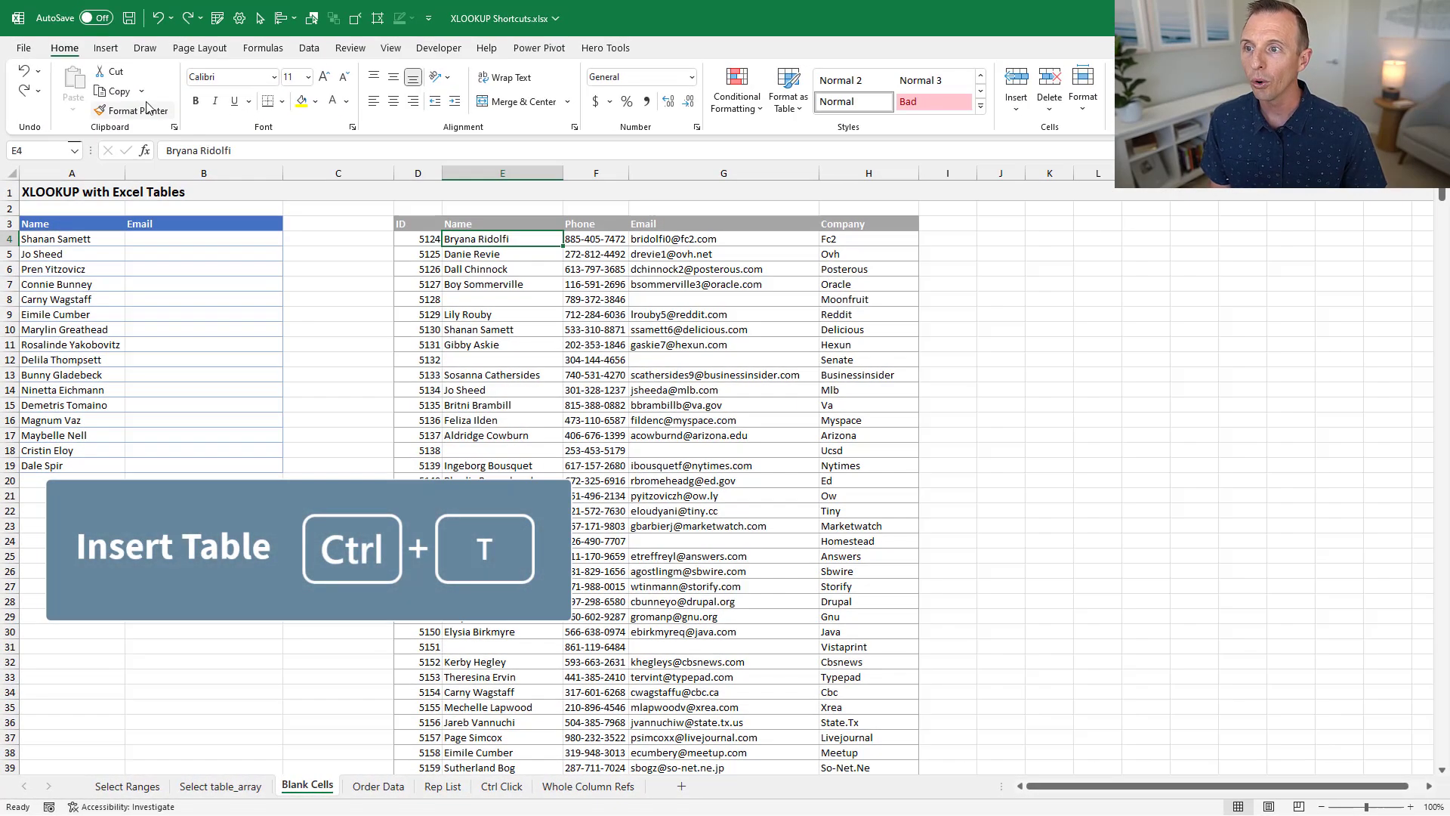
left_click(784, 107)
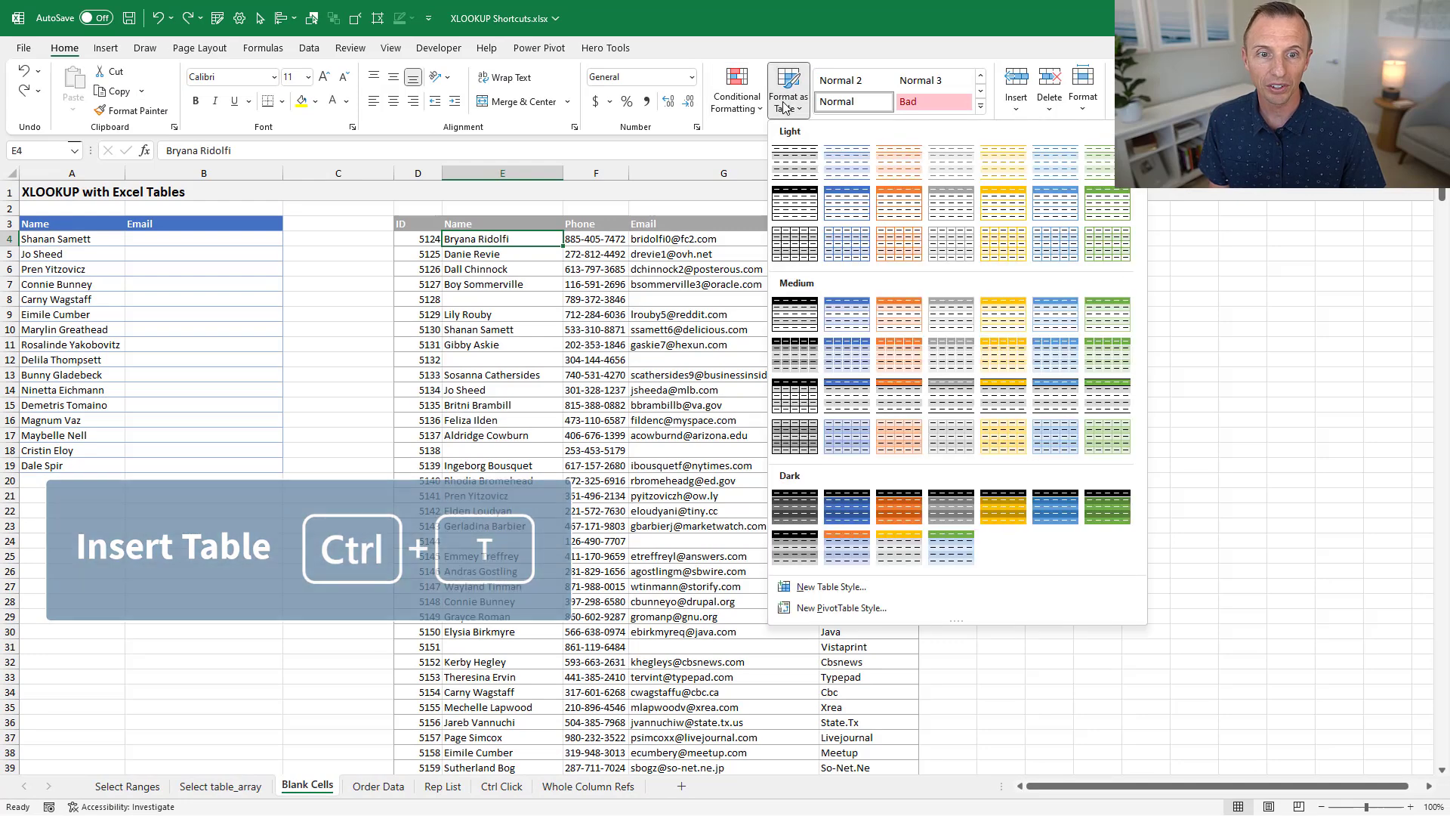
left_click(948, 209)
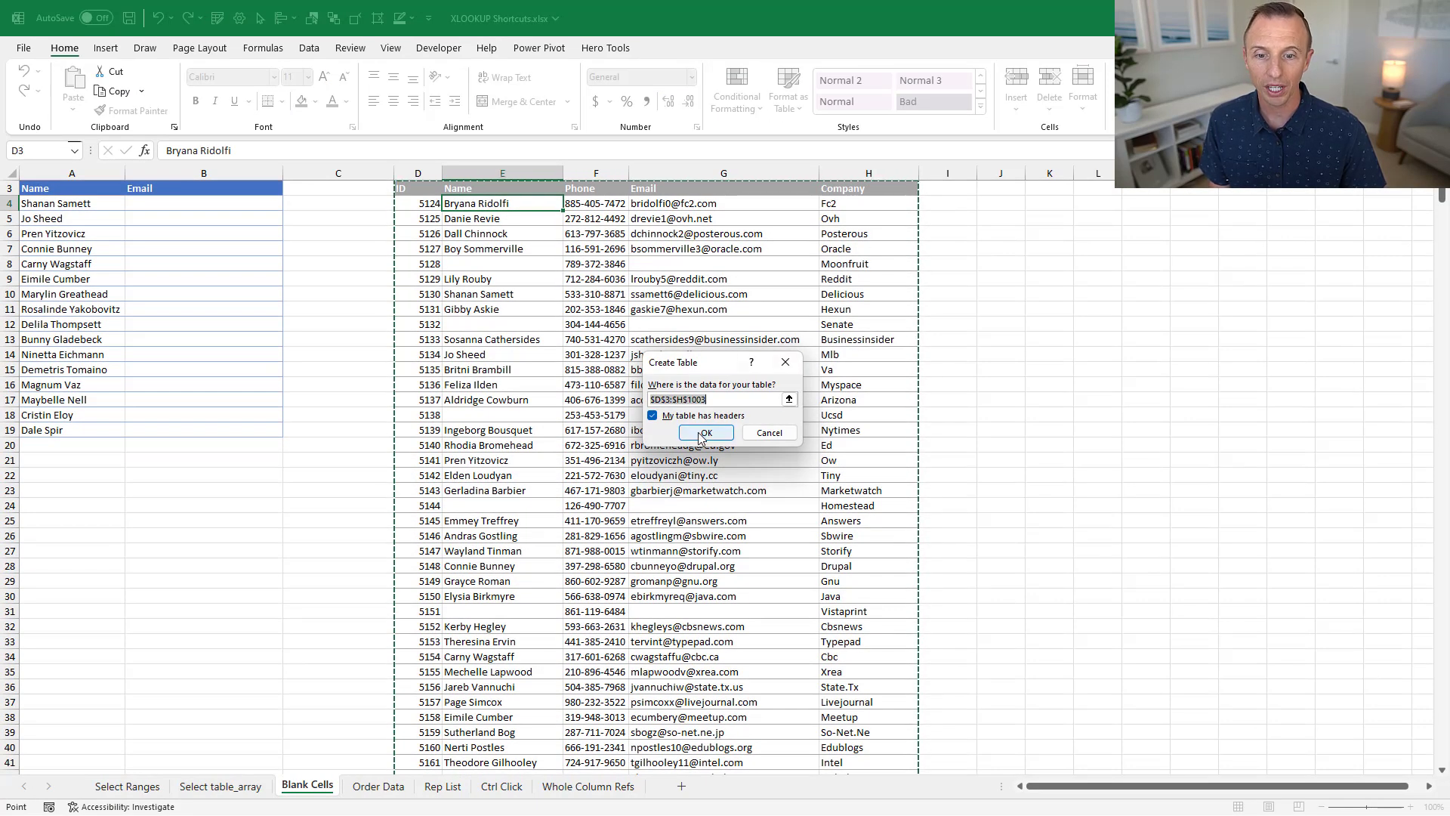
left_click(704, 433)
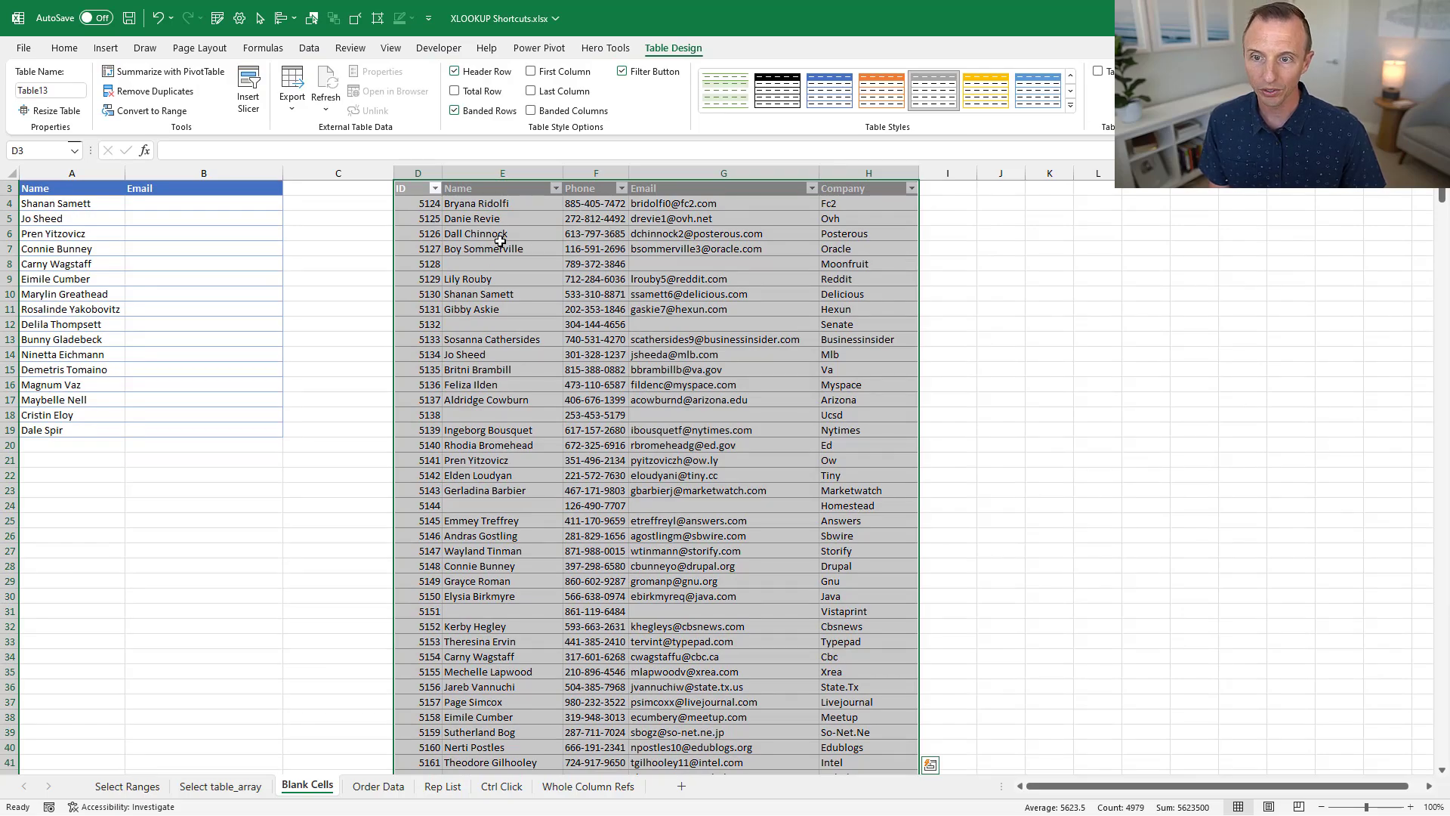
- Start an XLOOKUP formula in B4 with the name in A4 as the lookup value
scroll(500, 241, "up", 1)
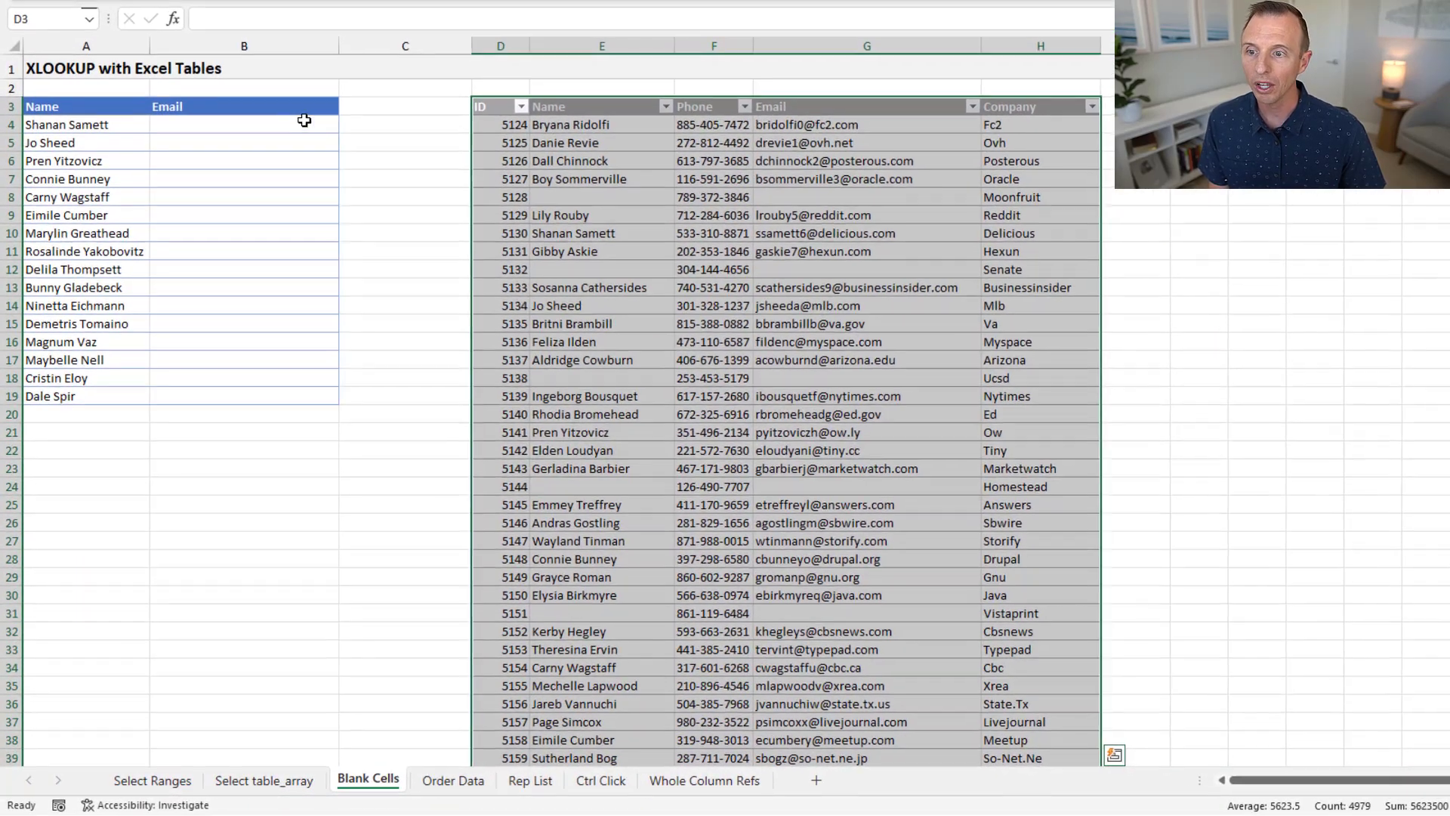
left_click(247, 237)
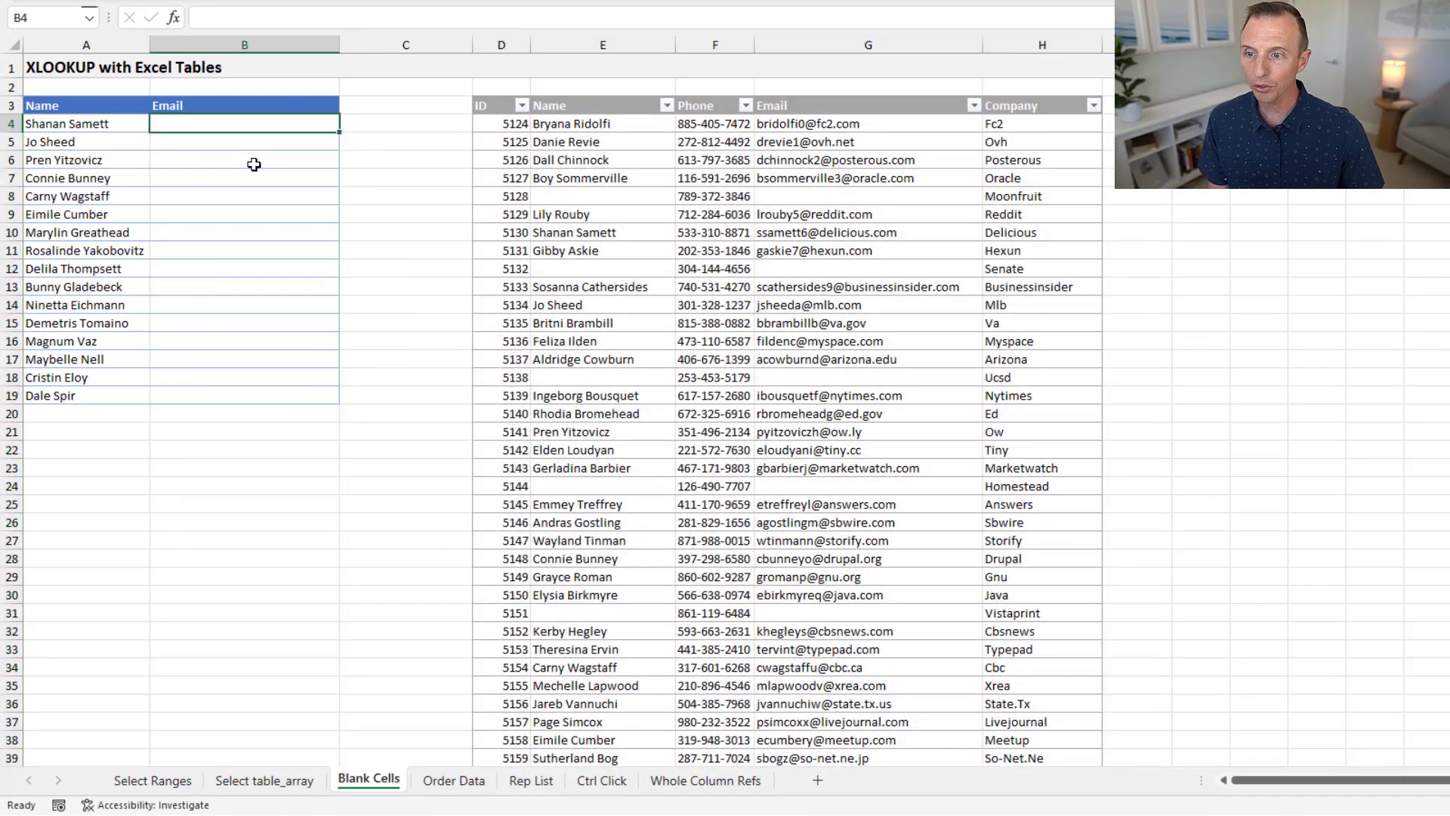
type("=xl")
key("Tab")
key("Left")
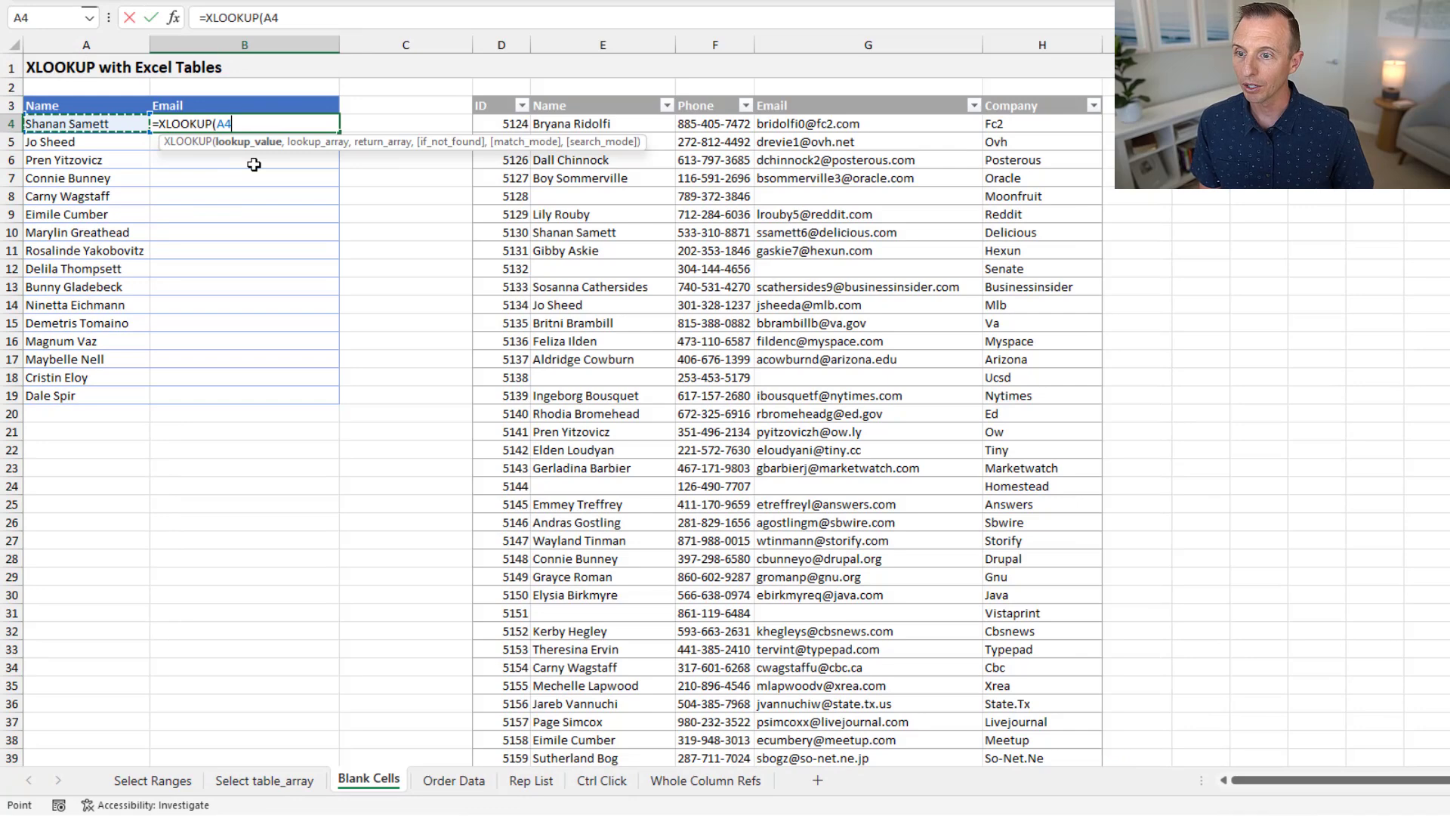
type(",")
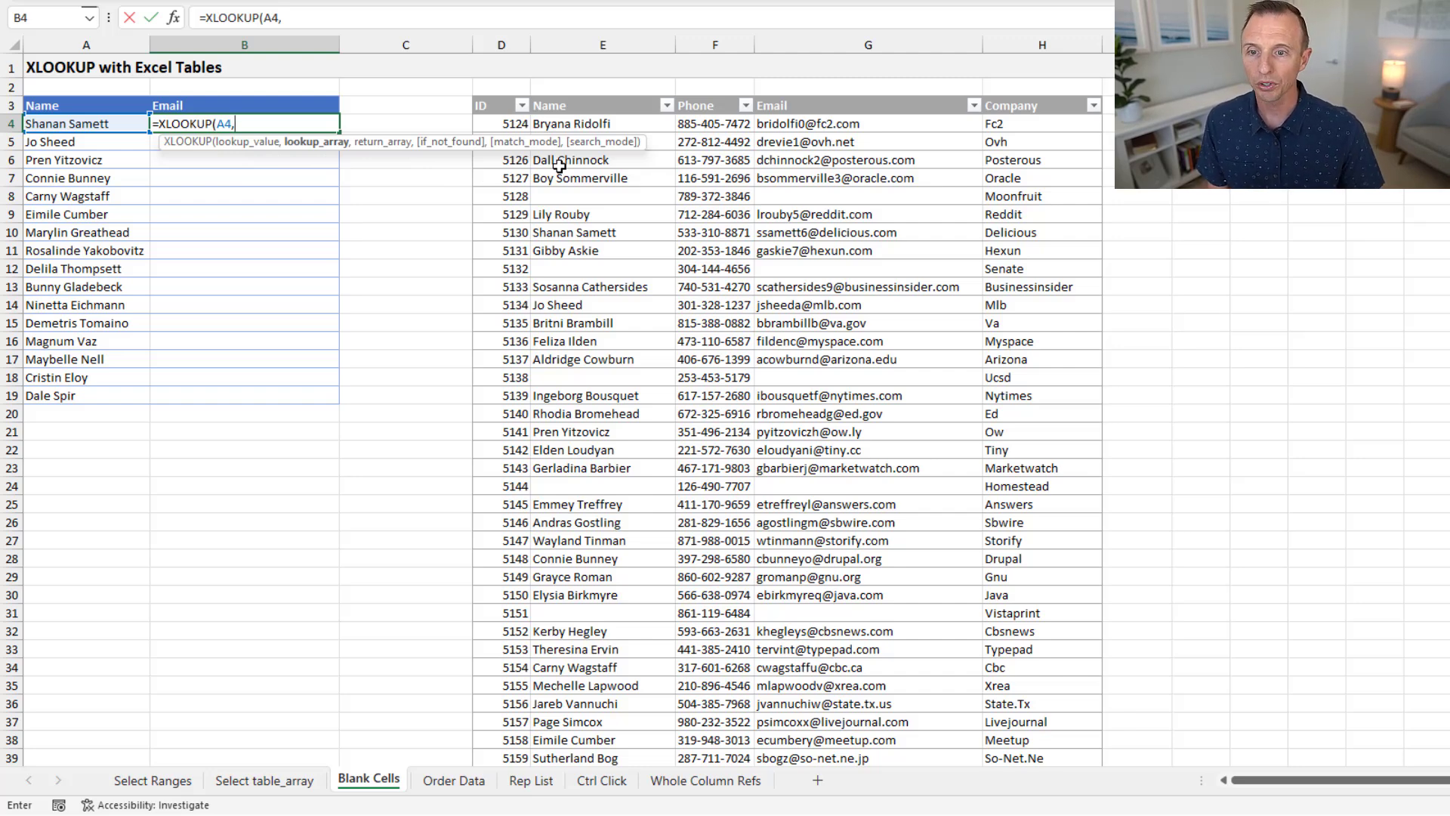
- Complete the XLOOKUP with the table's whole Name column as lookup array and its whole Email column as return array
left_click(589, 96)
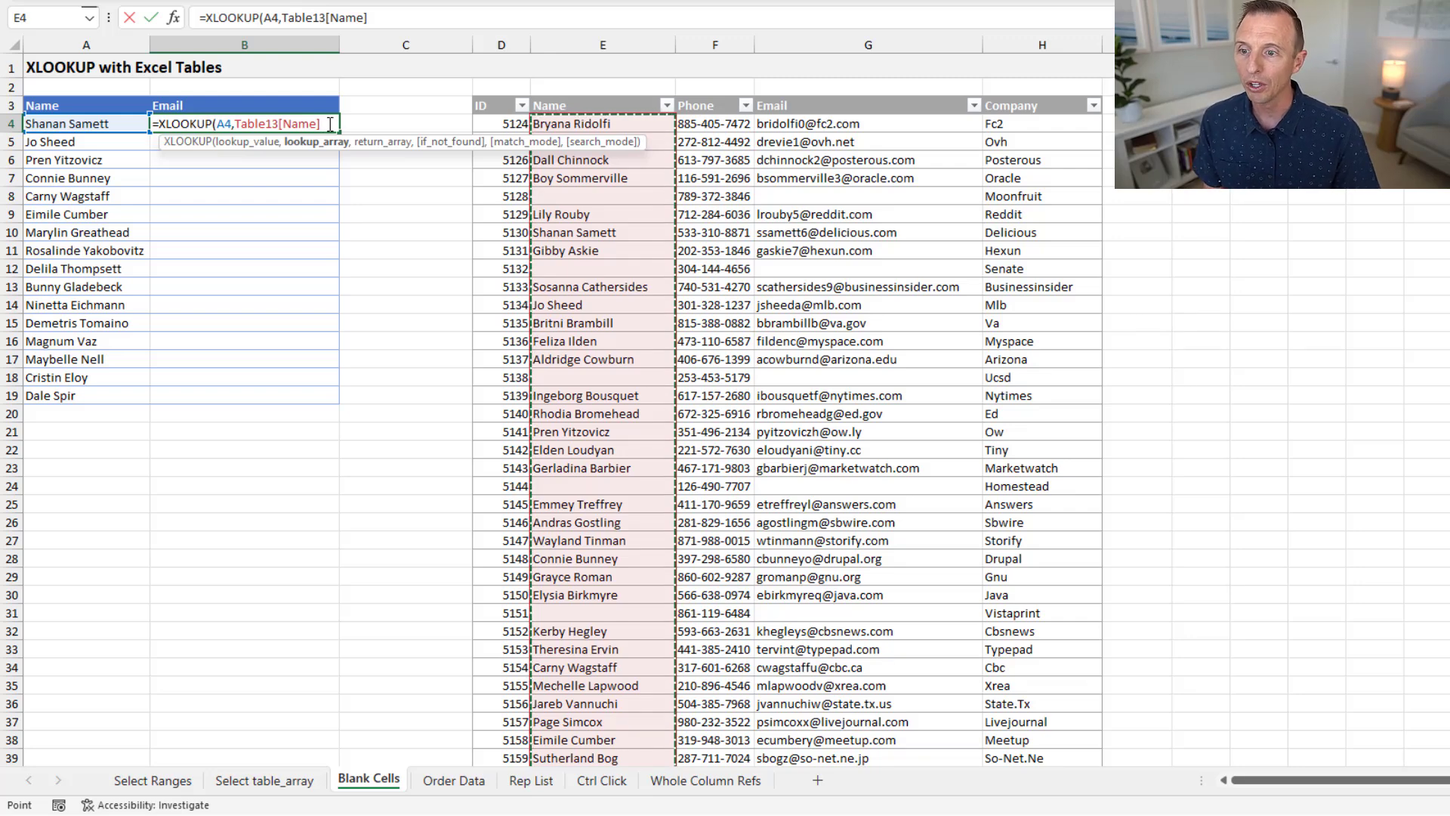
type(",")
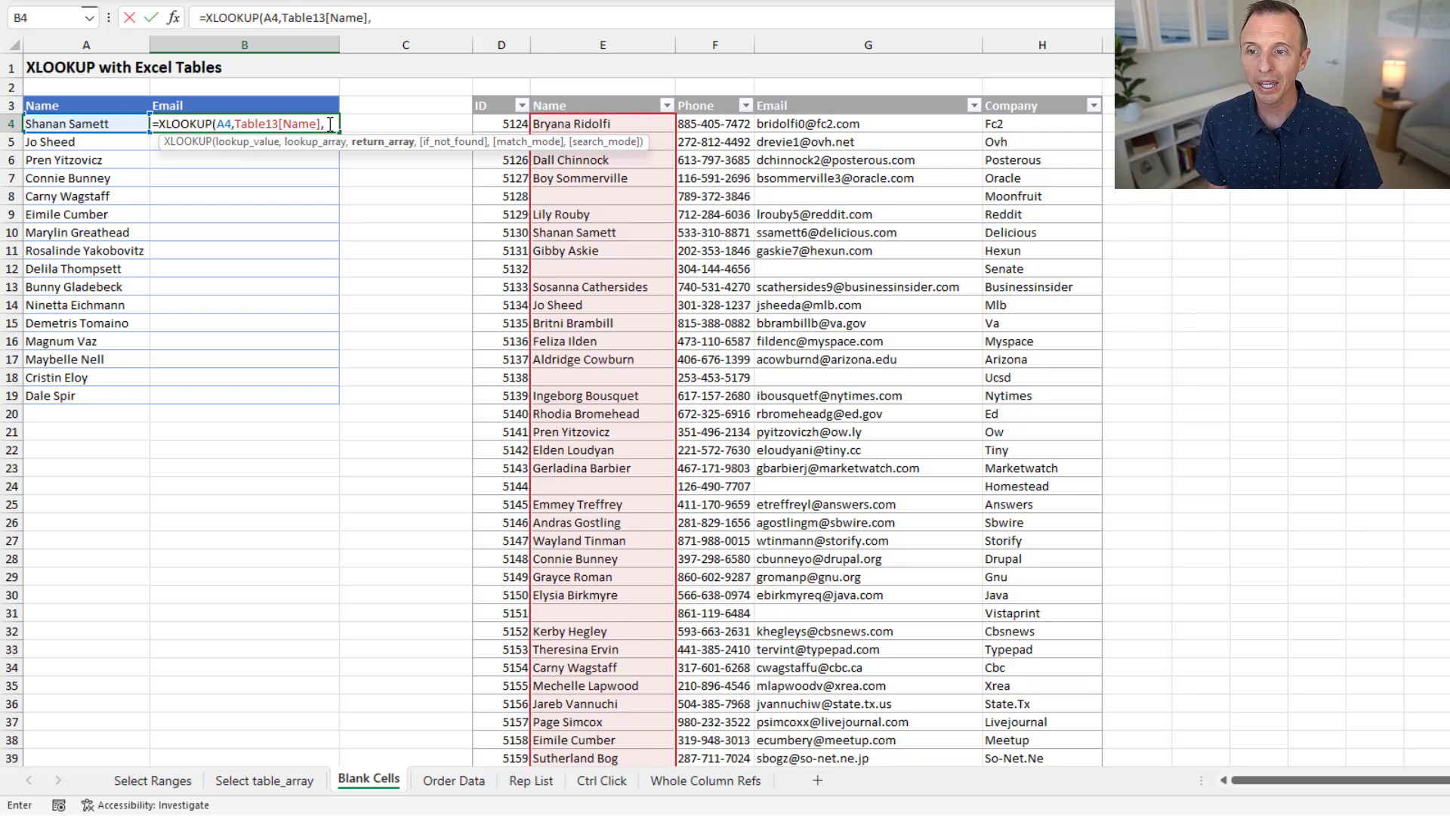
left_click(824, 94)
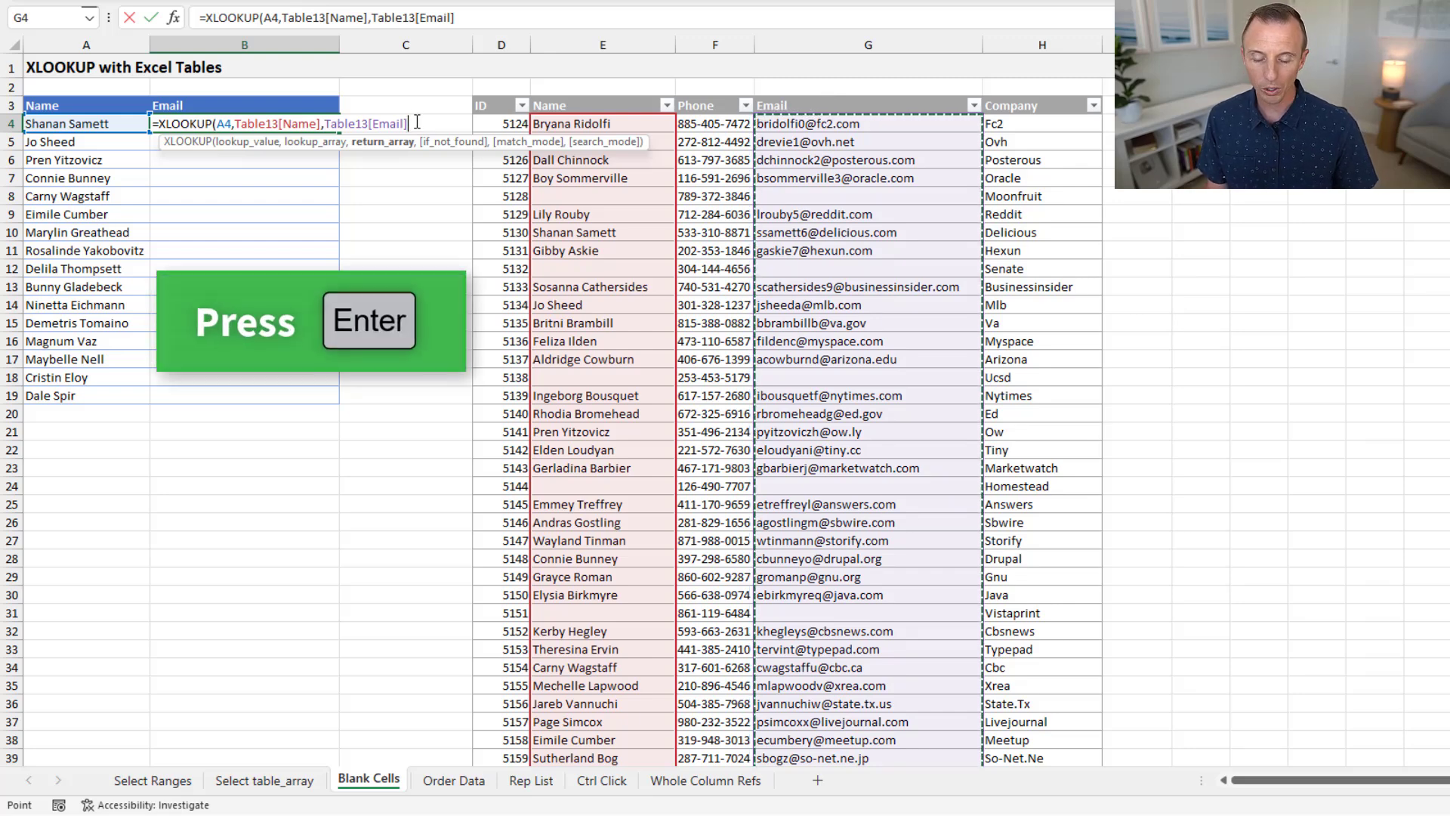
key("Return")
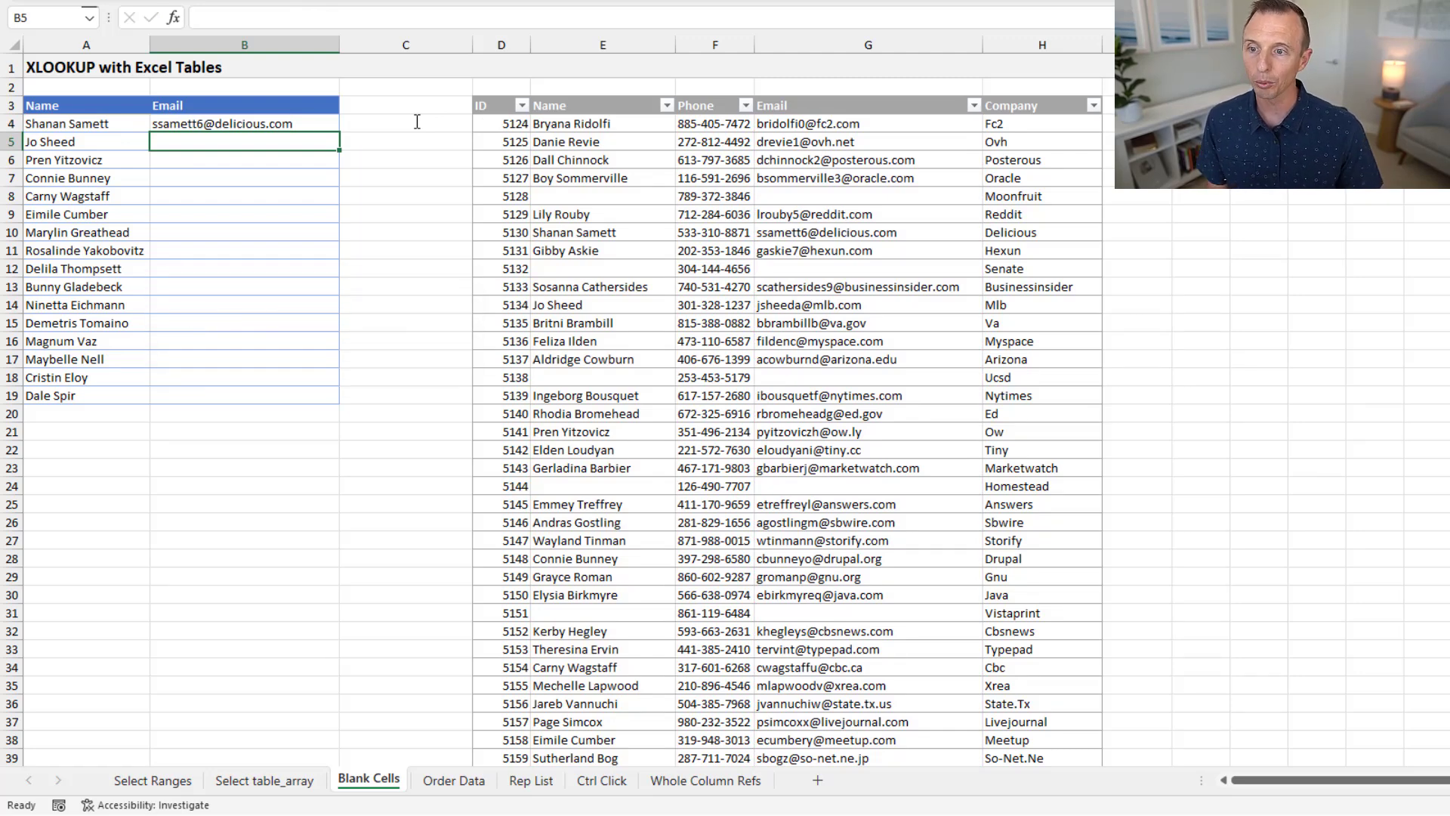
- Re-enter the XLOOKUP in B4 with A4 as the lookup value and the table's whole Name column as the lookup array
left_click(295, 125)
type("=XLOOKUP(")
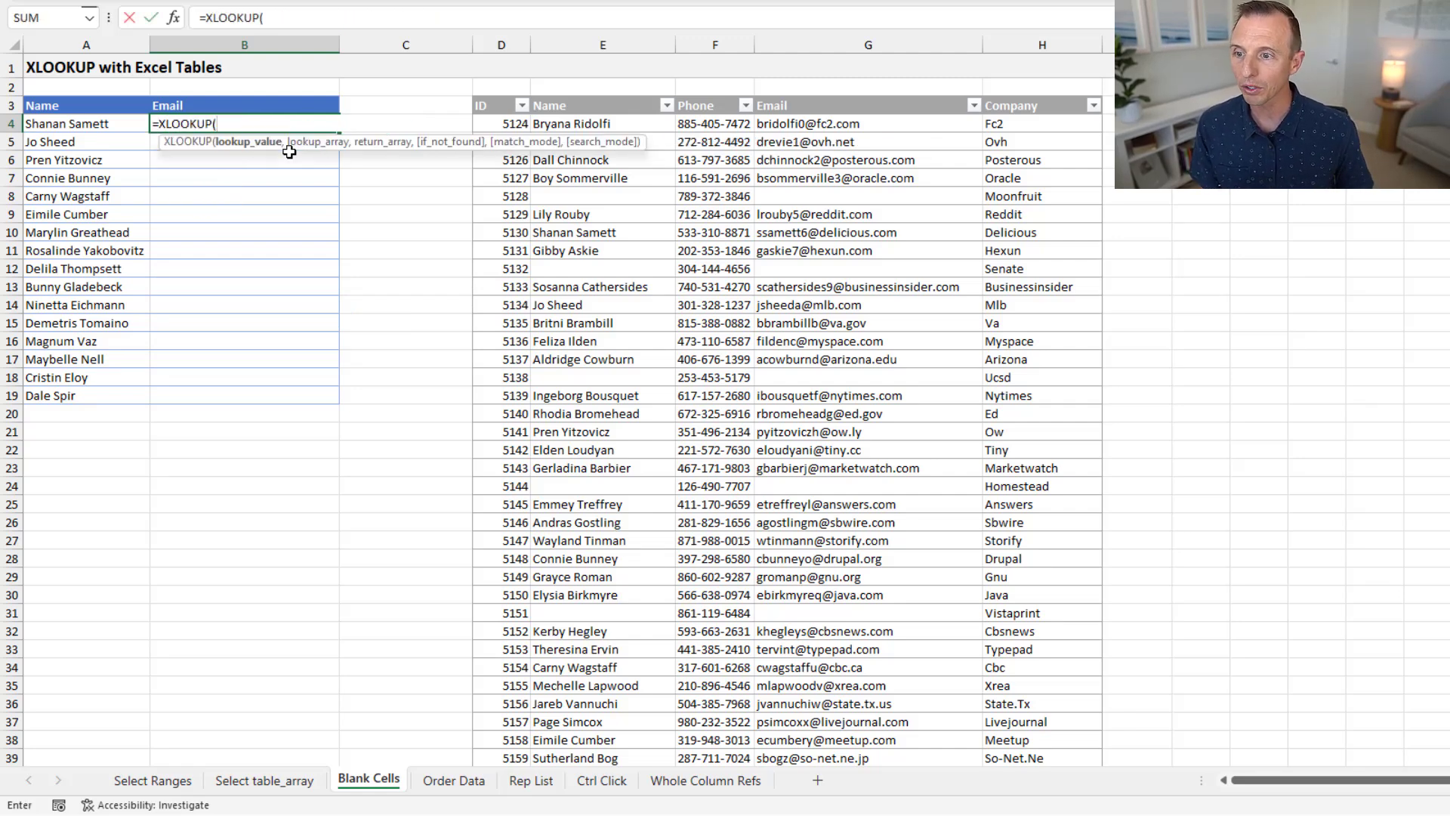
key("Left")
type(",")
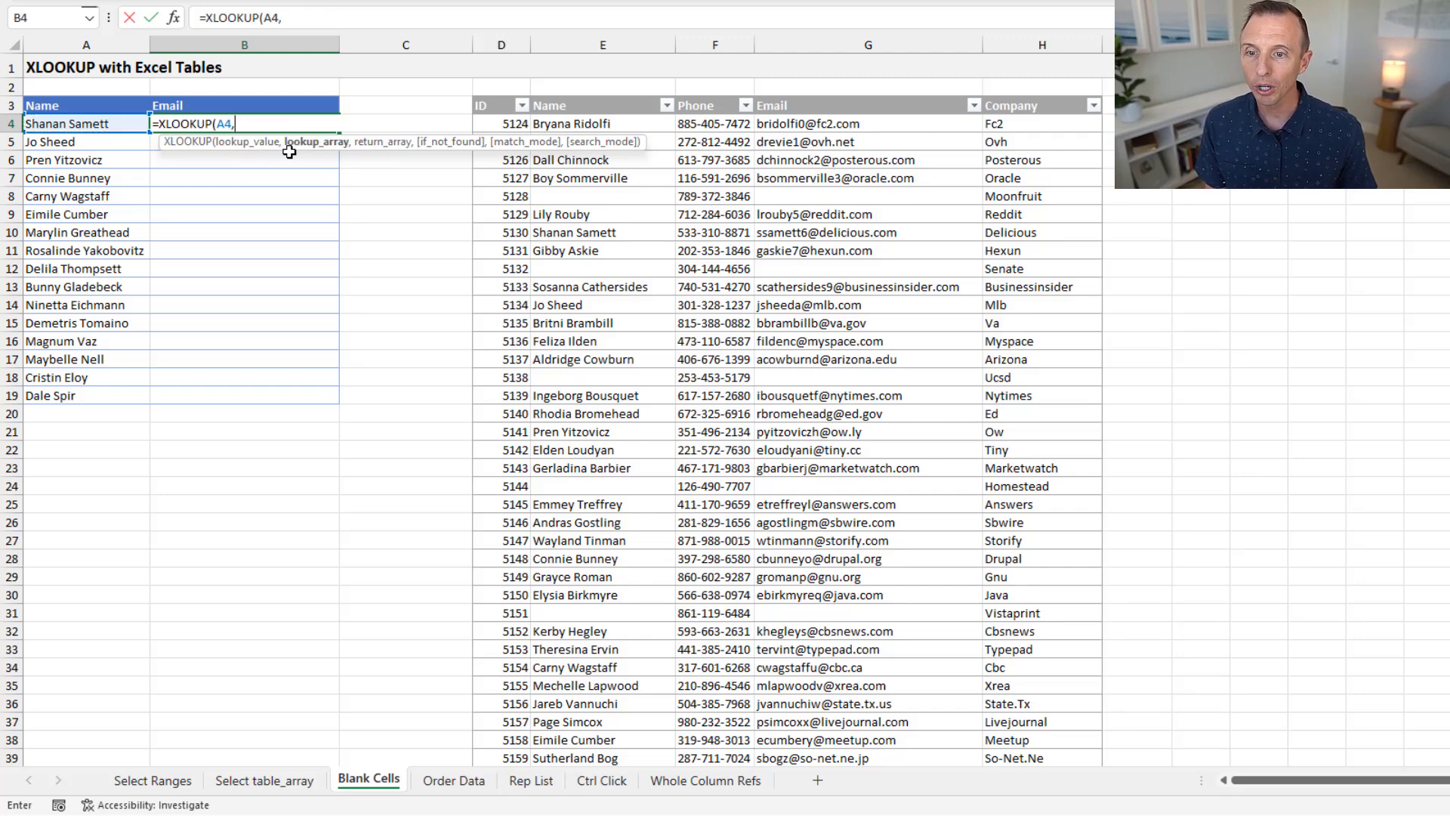
key("Right")
key("Right")
key("Right")
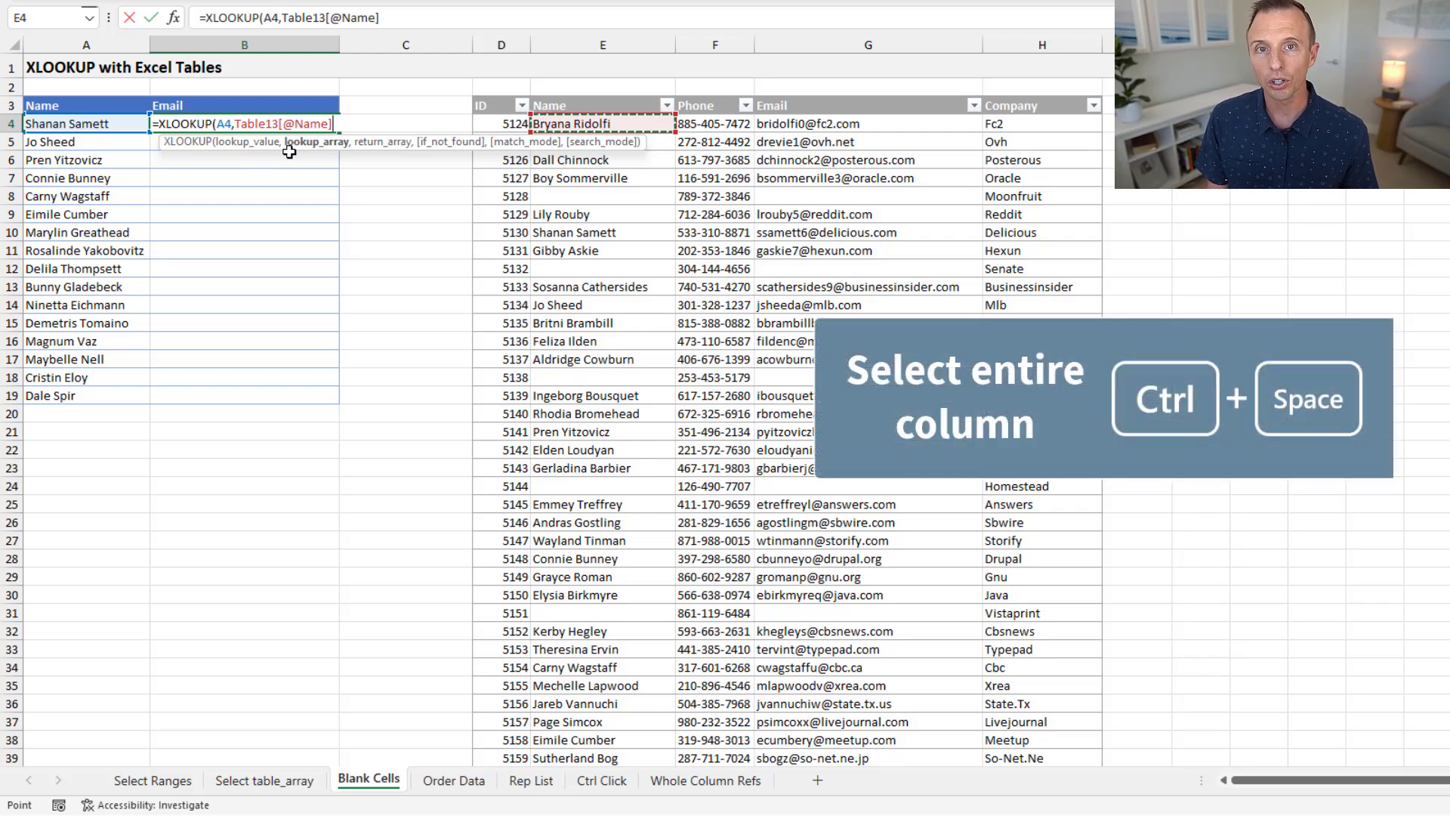
key("ctrl+space")
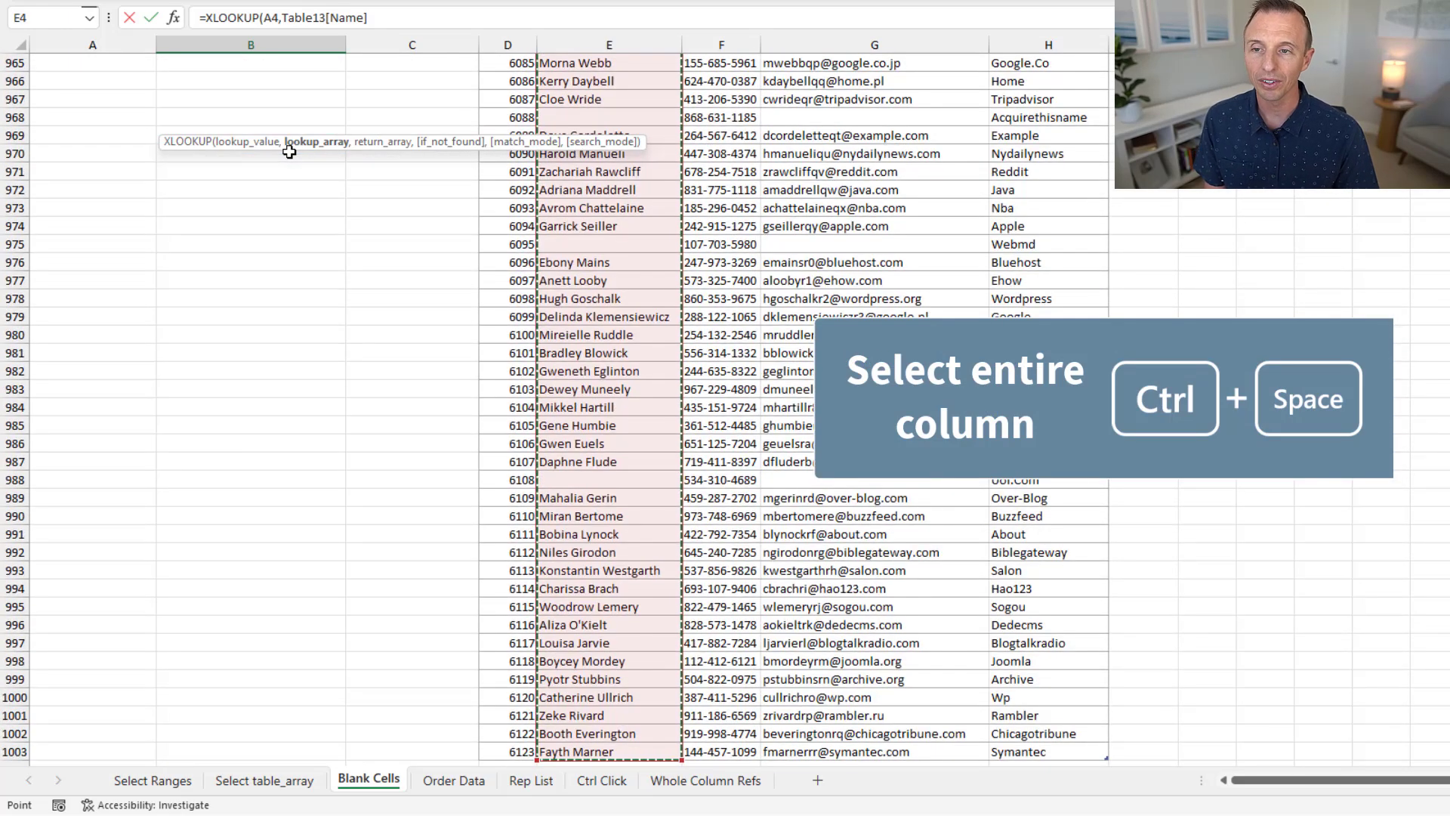
- Set the return array to the table's whole Email column and complete the XLOOKUP in B4
type(",")
key("Right")
key("Right")
key("Right")
key("Right")
key("Right")
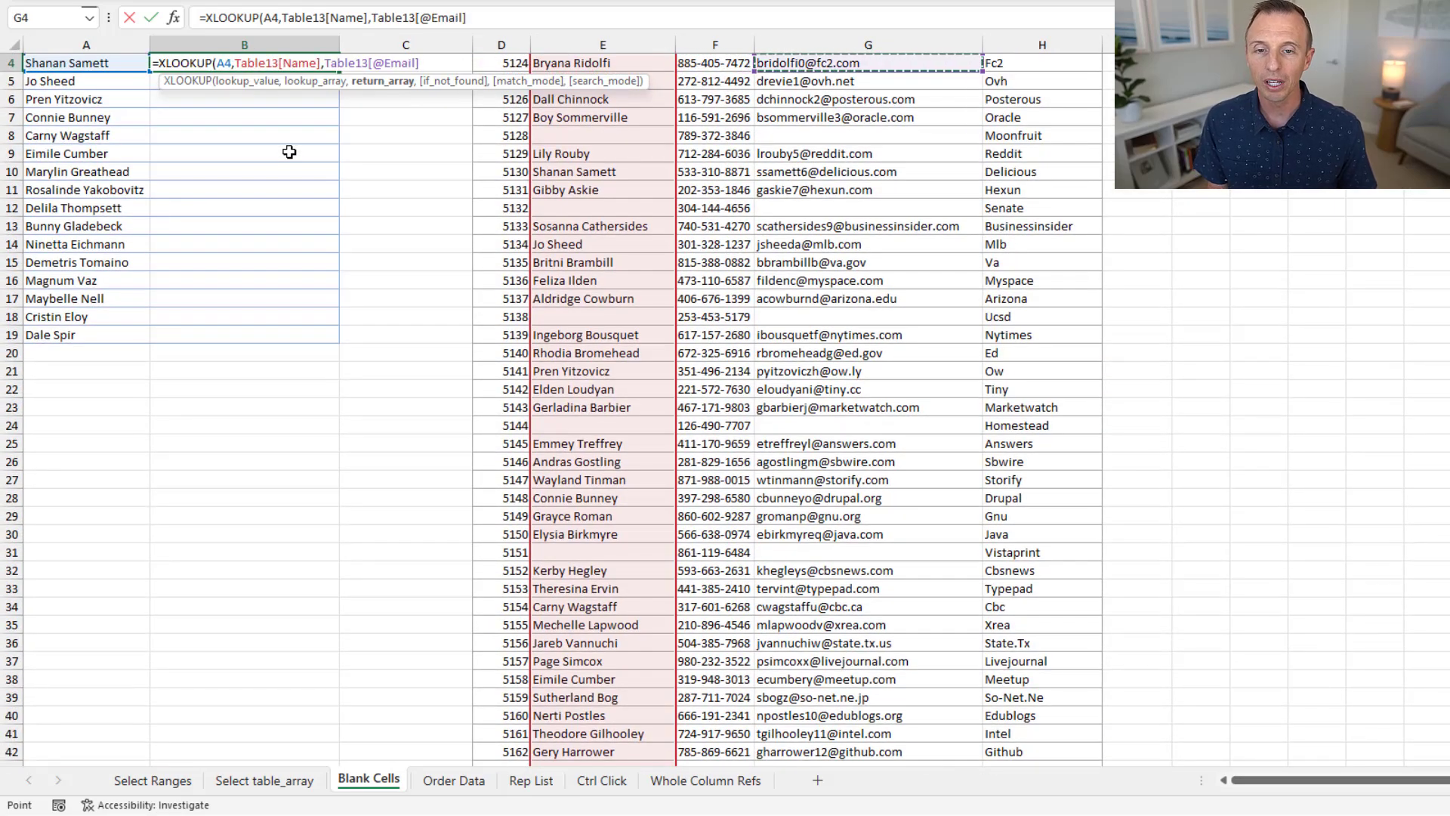
key("ctrl+shift+Down")
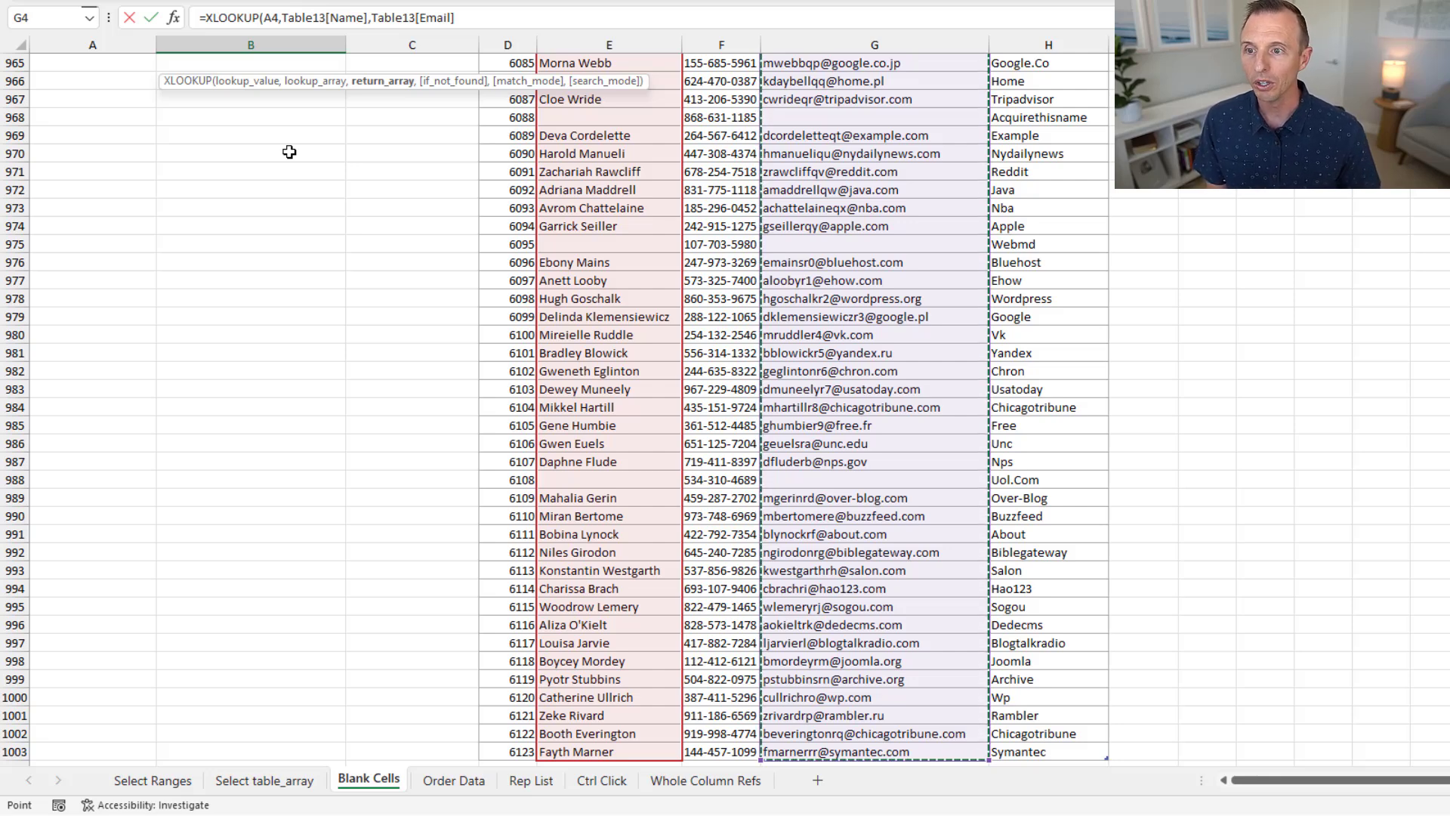
key("Return")
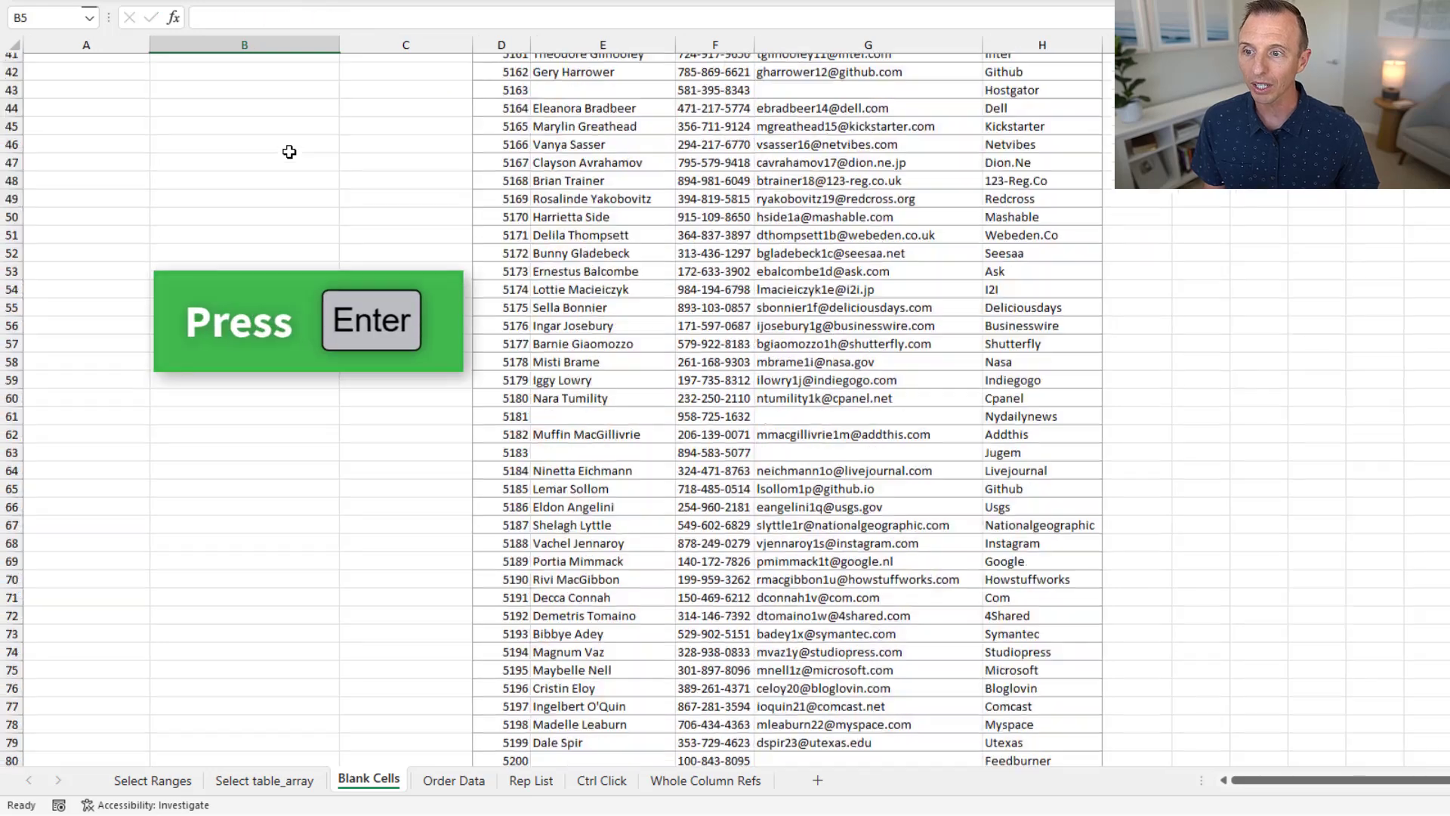
key("Up")
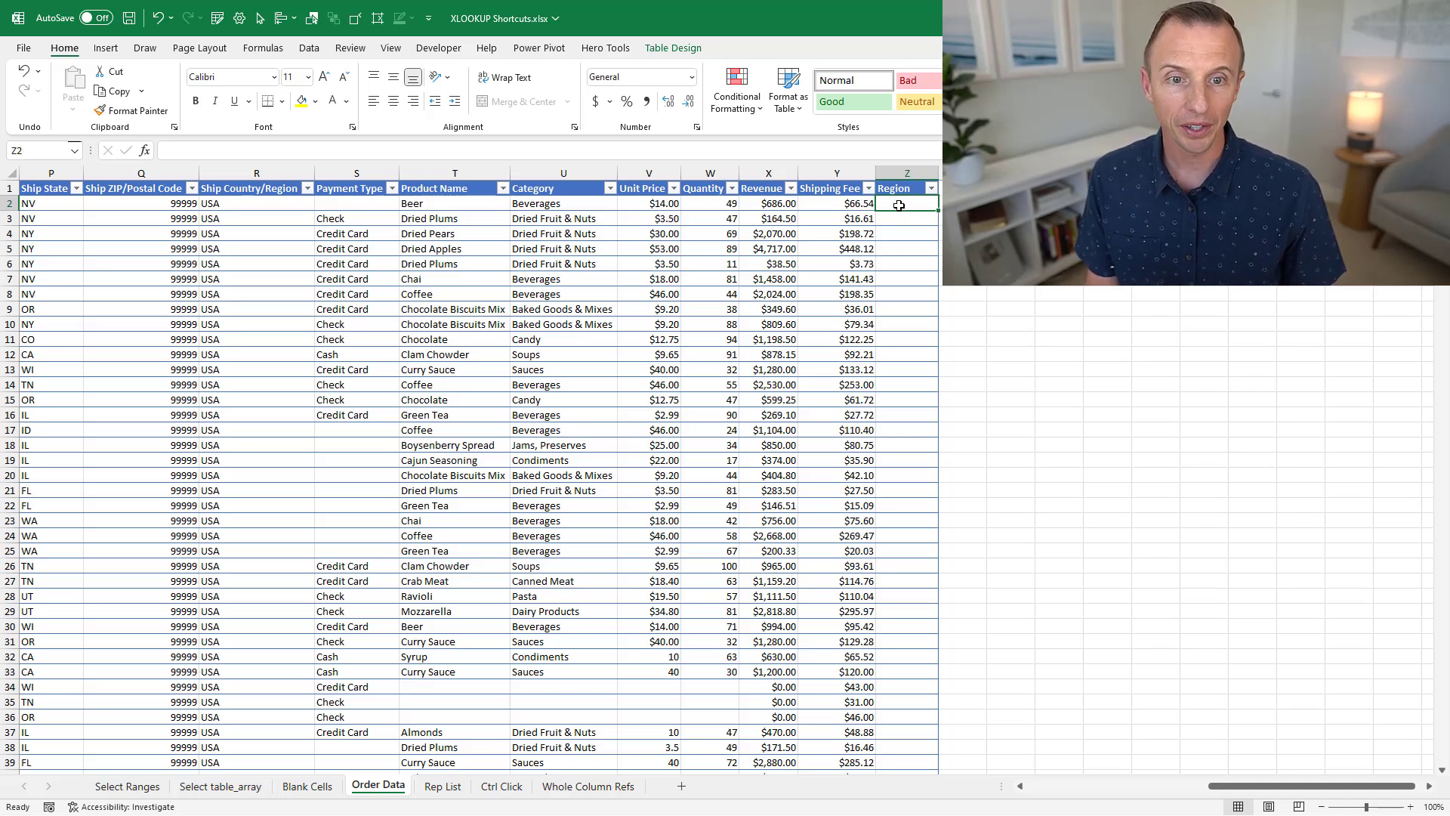
- Look over the Salesperson and Region table on the Rep List sheet, and return to the Order Data sheet
left_click(442, 789)
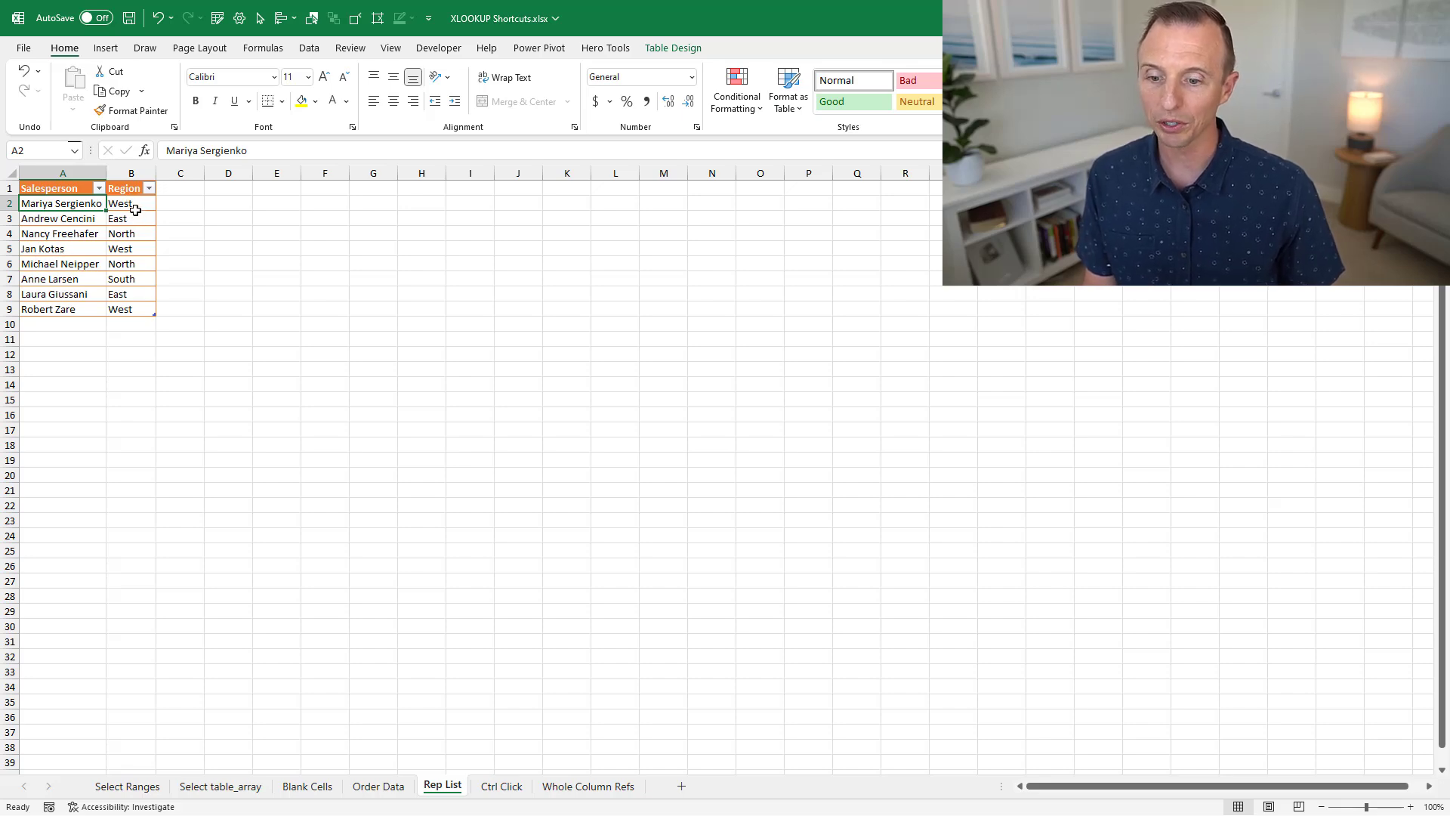
left_click(378, 785)
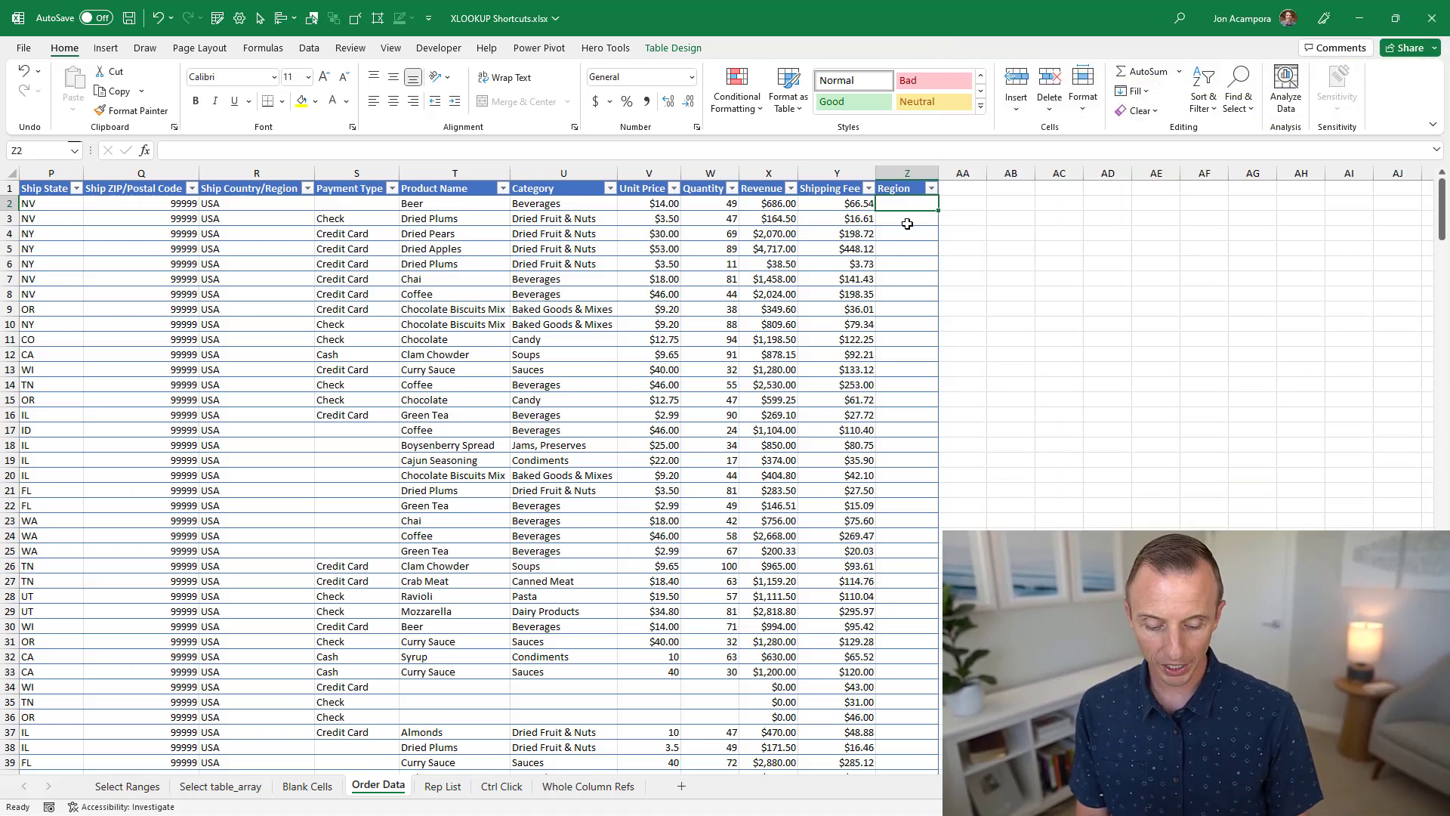
type("=XLOOKUP(")
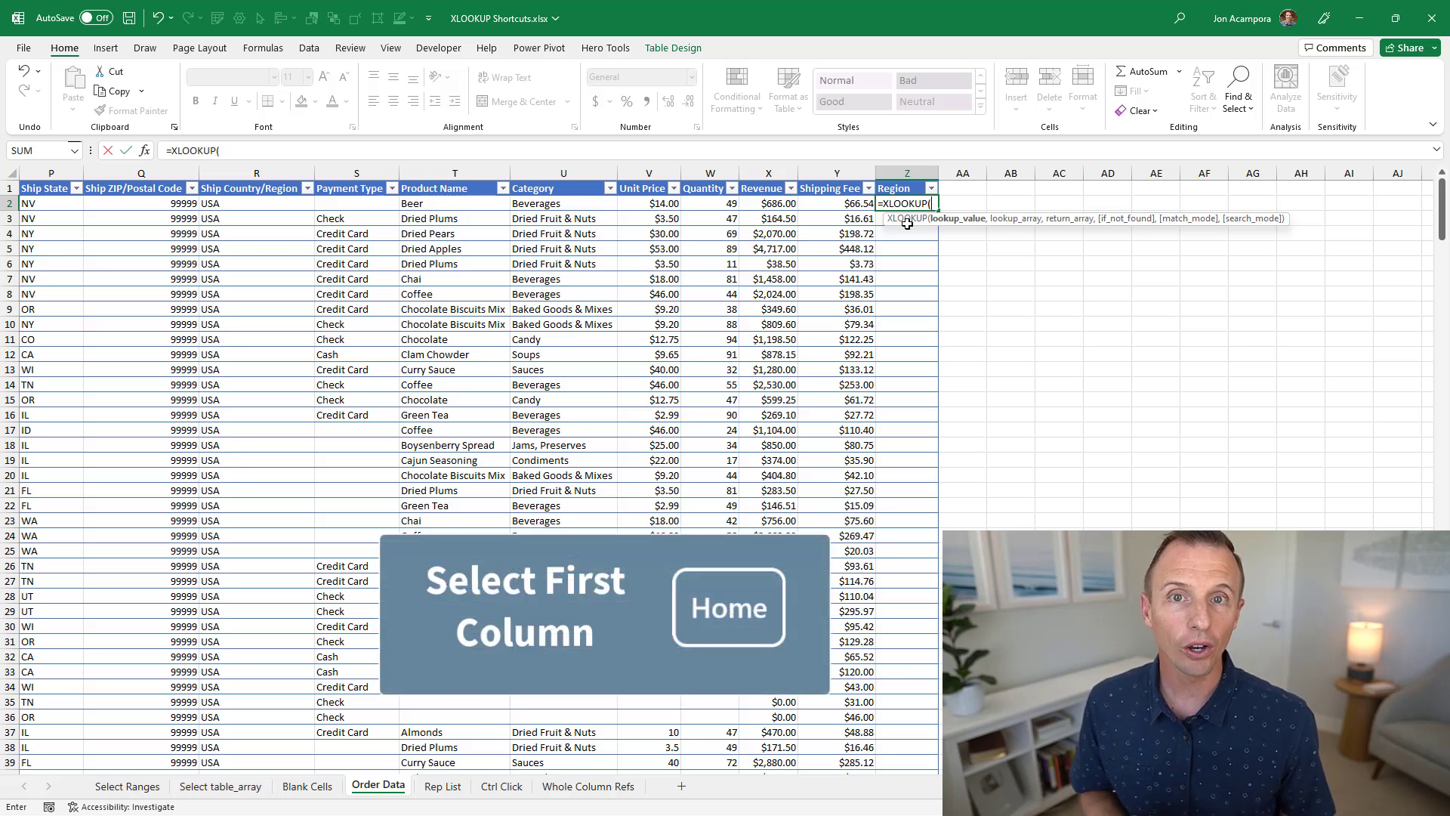
key("Home")
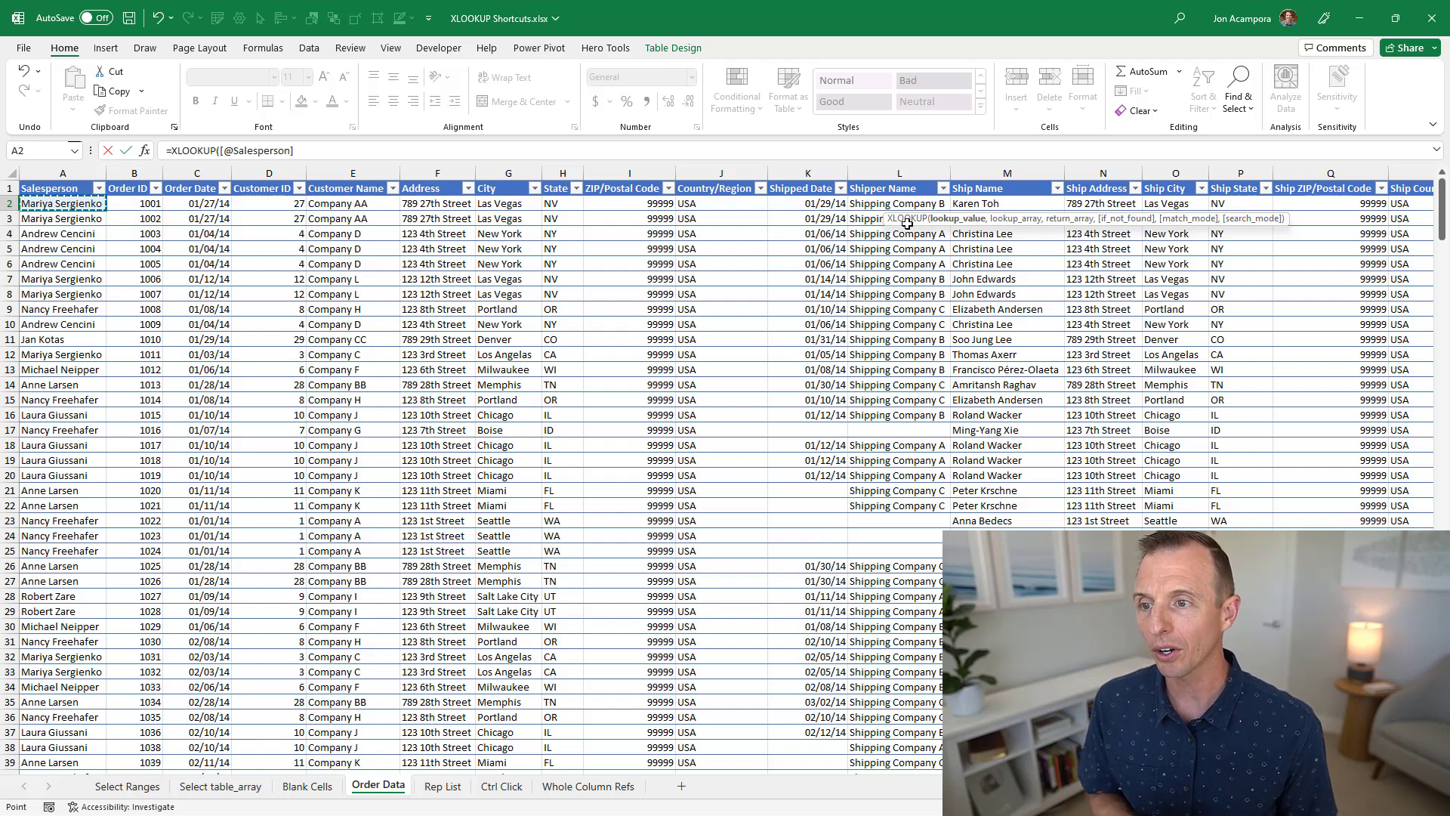
key("Escape")
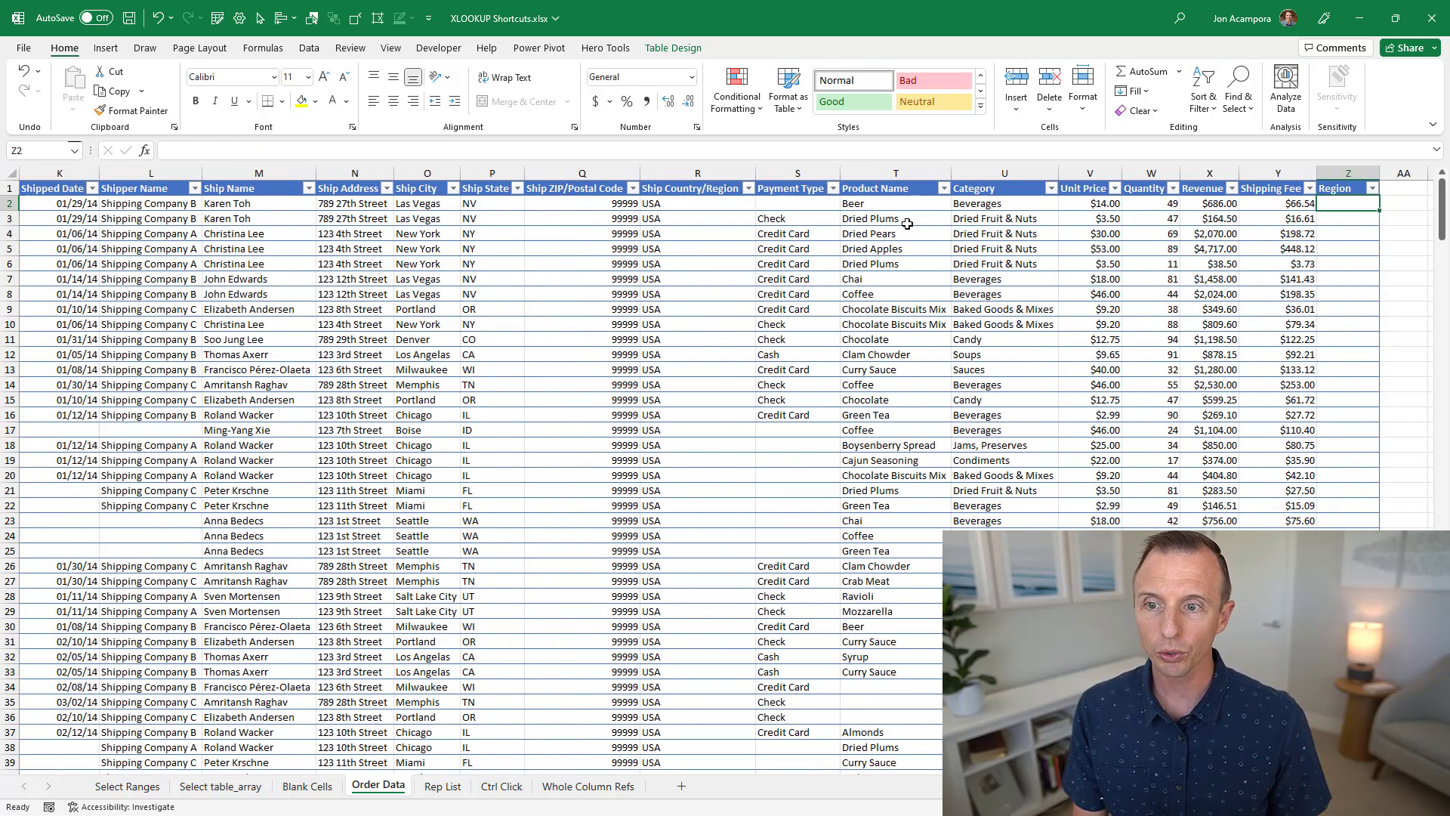
- Start an XLOOKUP in Z2 of the Region column with the row's Salesperson cell in column A as the lookup value
type("=xl")
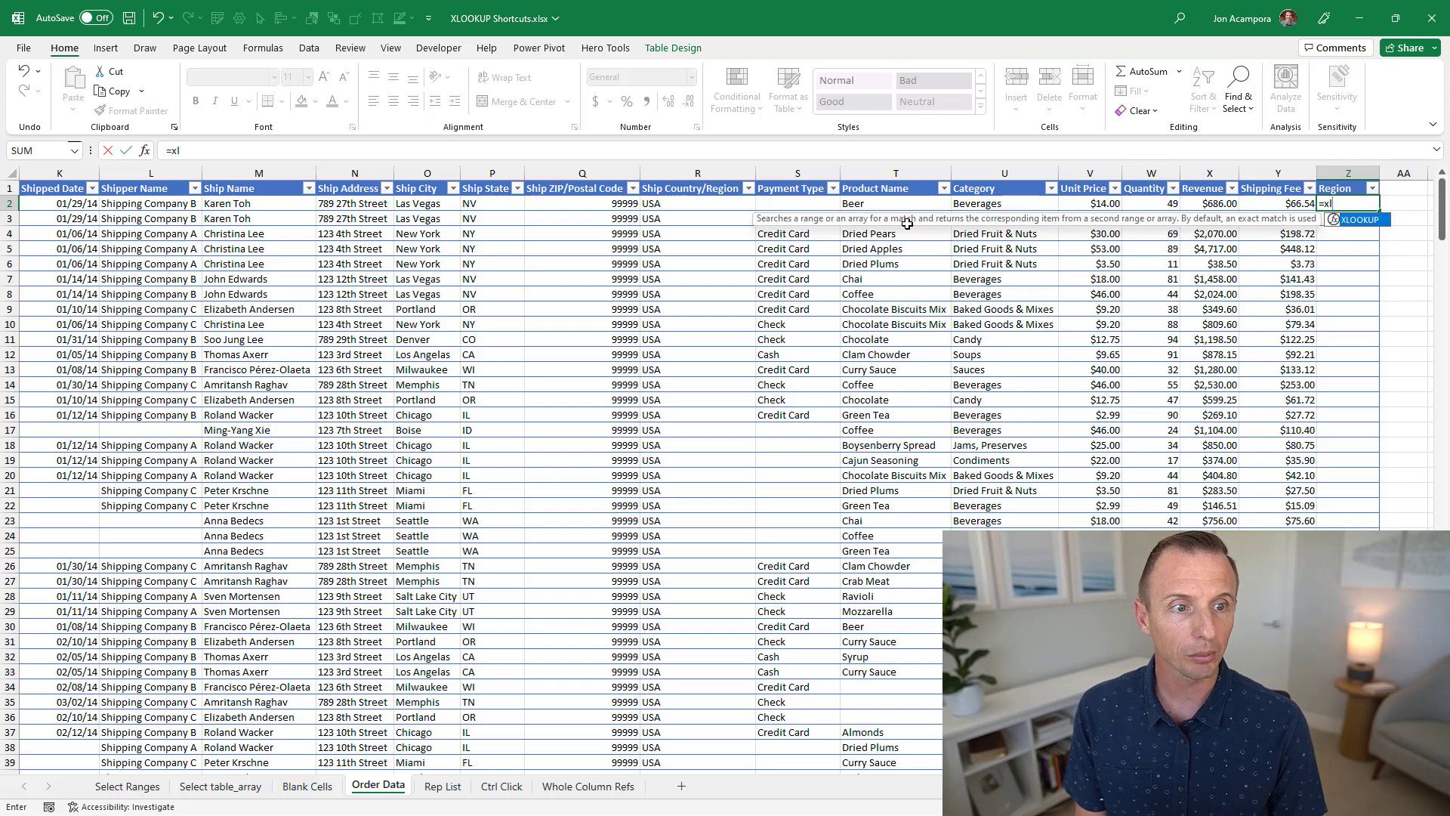
key("Tab")
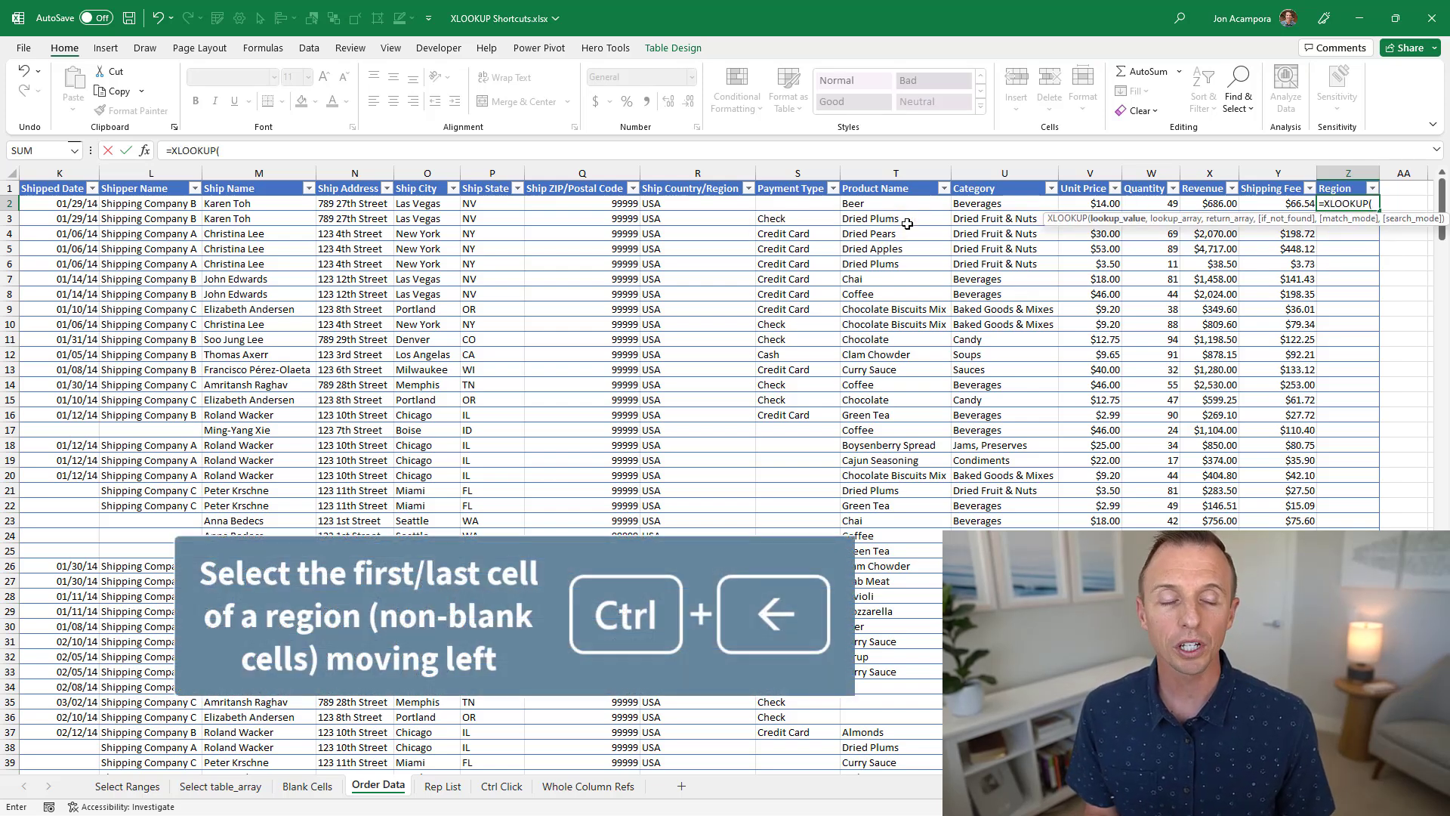
key("Left")
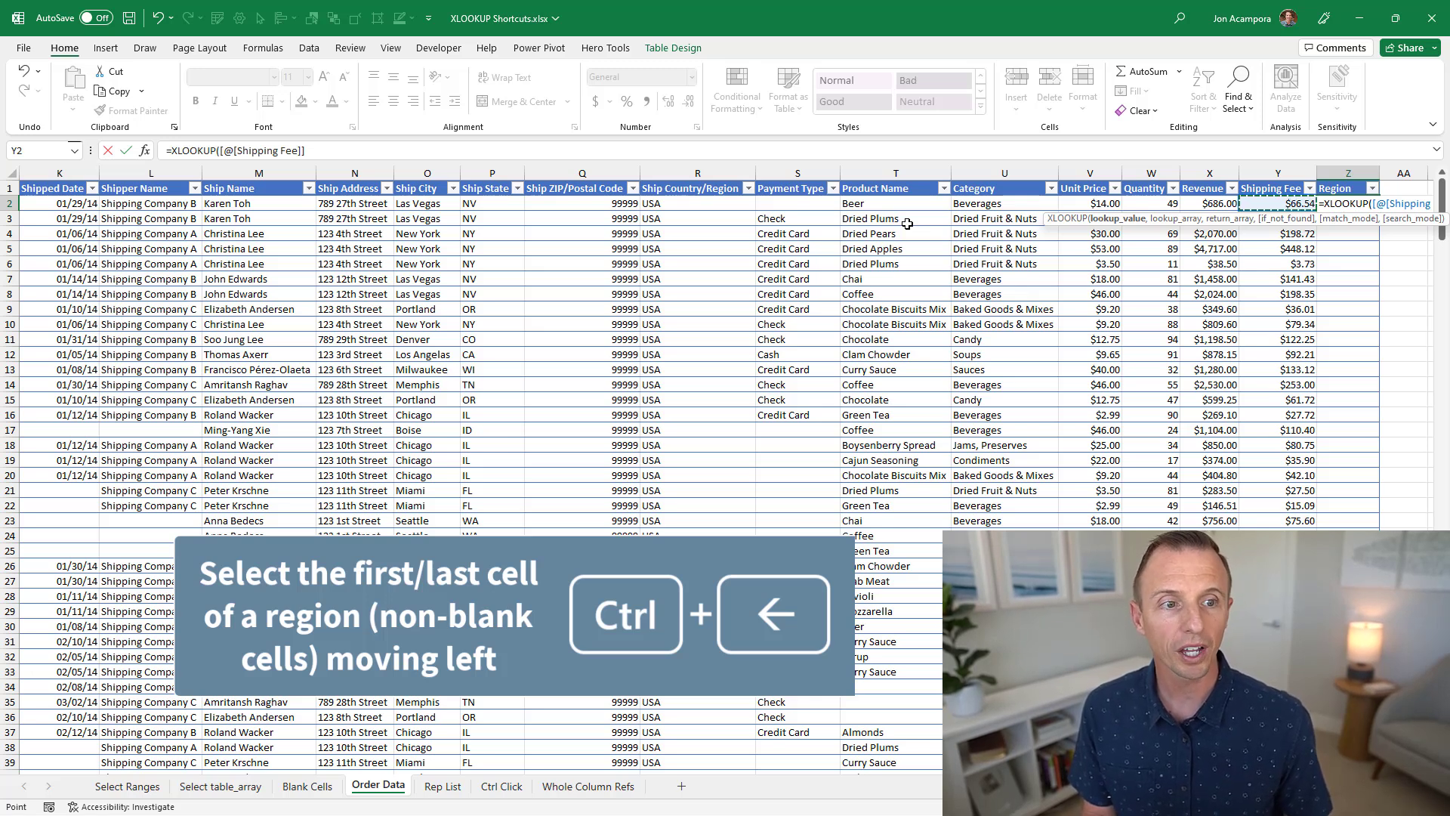
key("ctrl+Left")
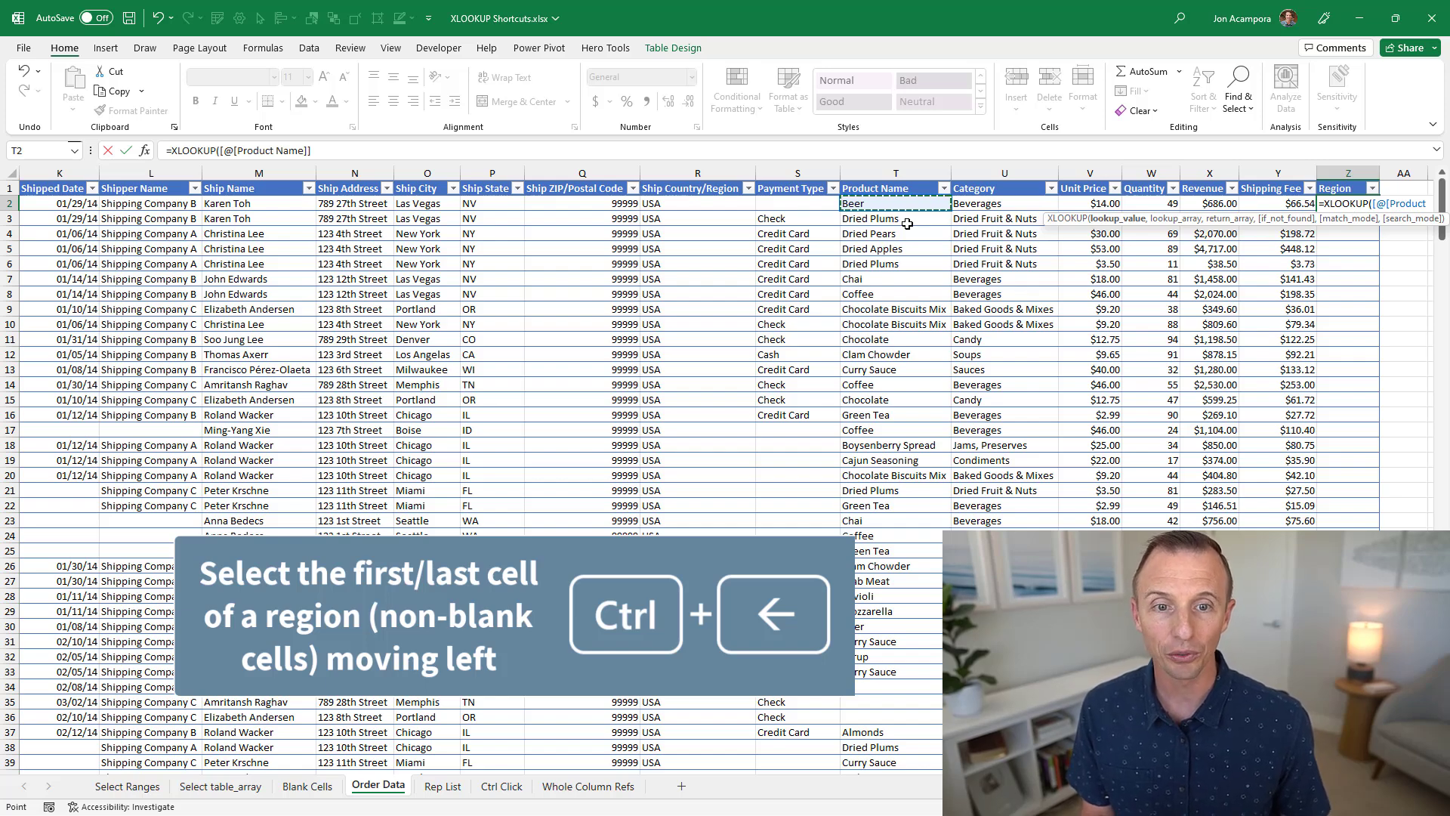
key("ctrl+Left")
key("ctrl+Left")
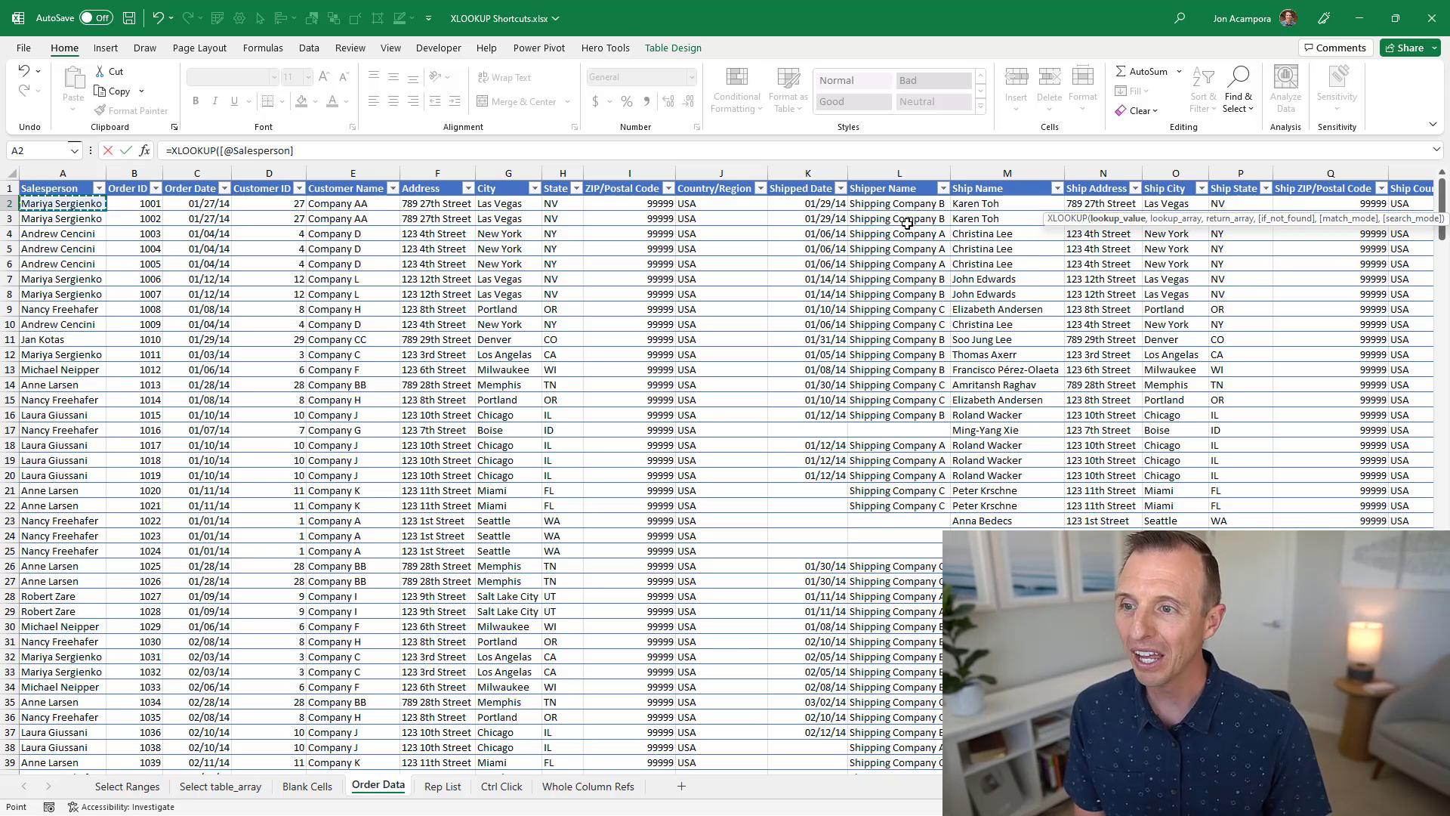
type(",")
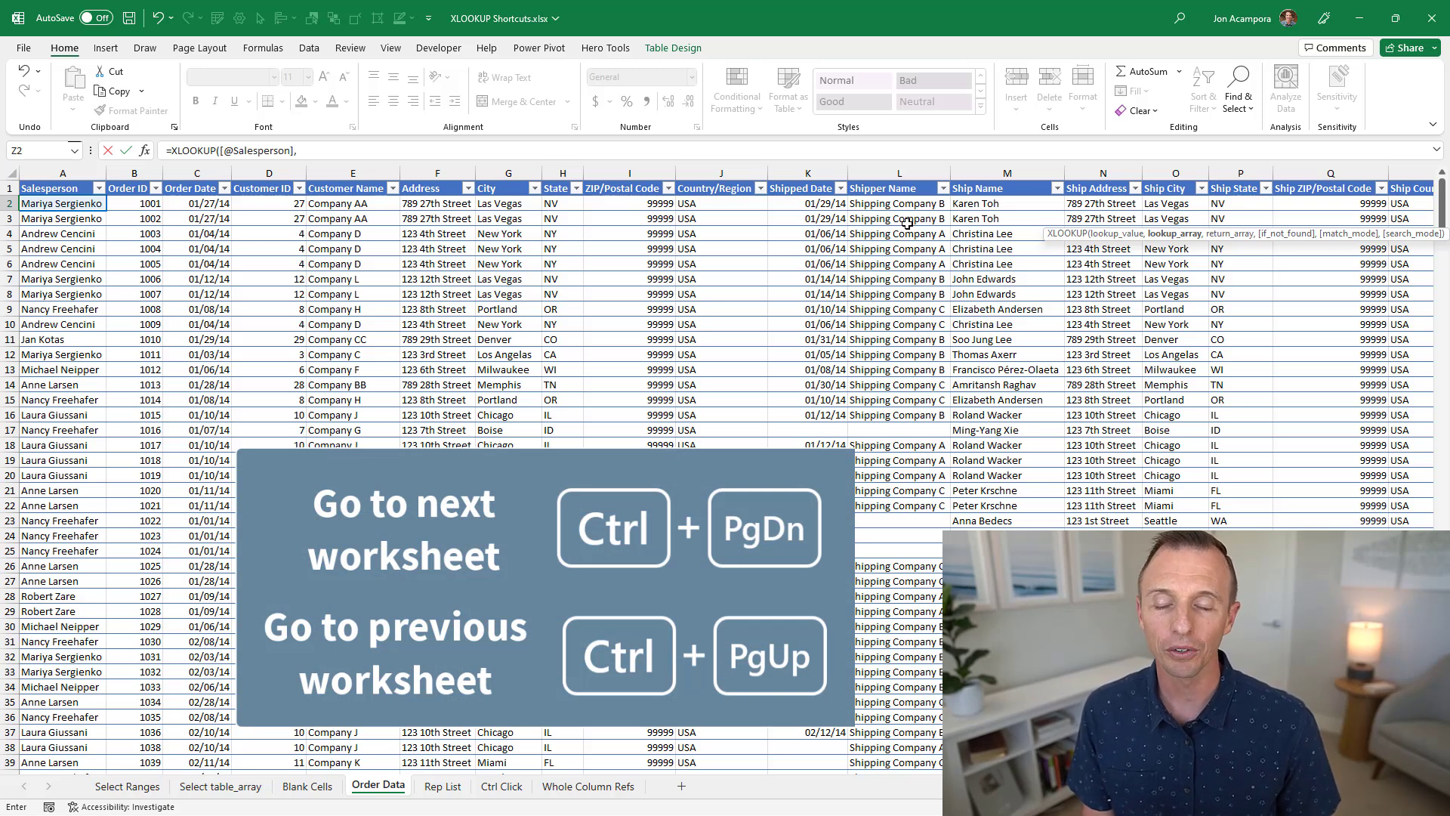
- Set the lookup array to the whole Salesperson column of the tblReps table on the Rep List sheet
key("ctrl+Page_Down")
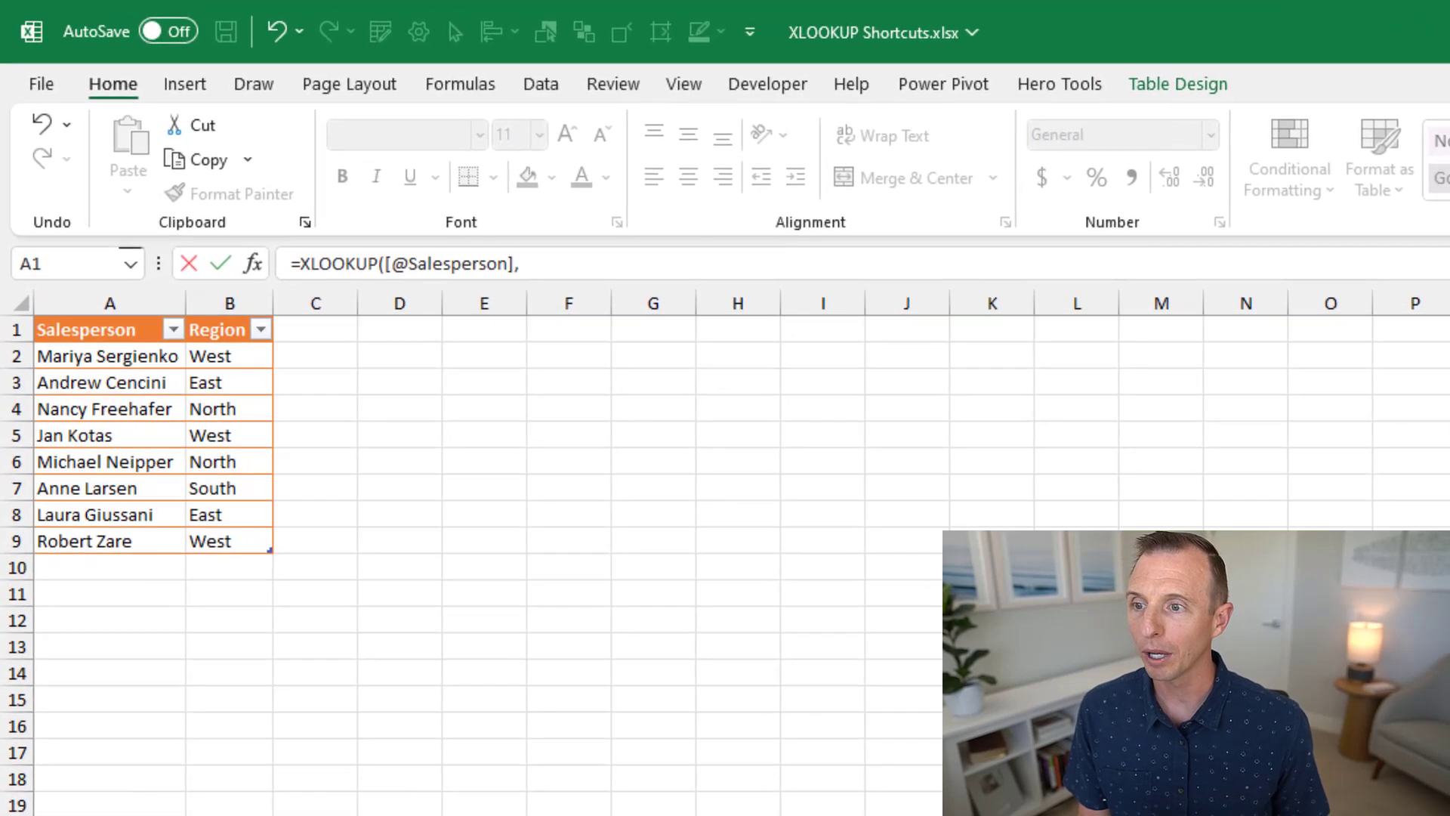
key("Down")
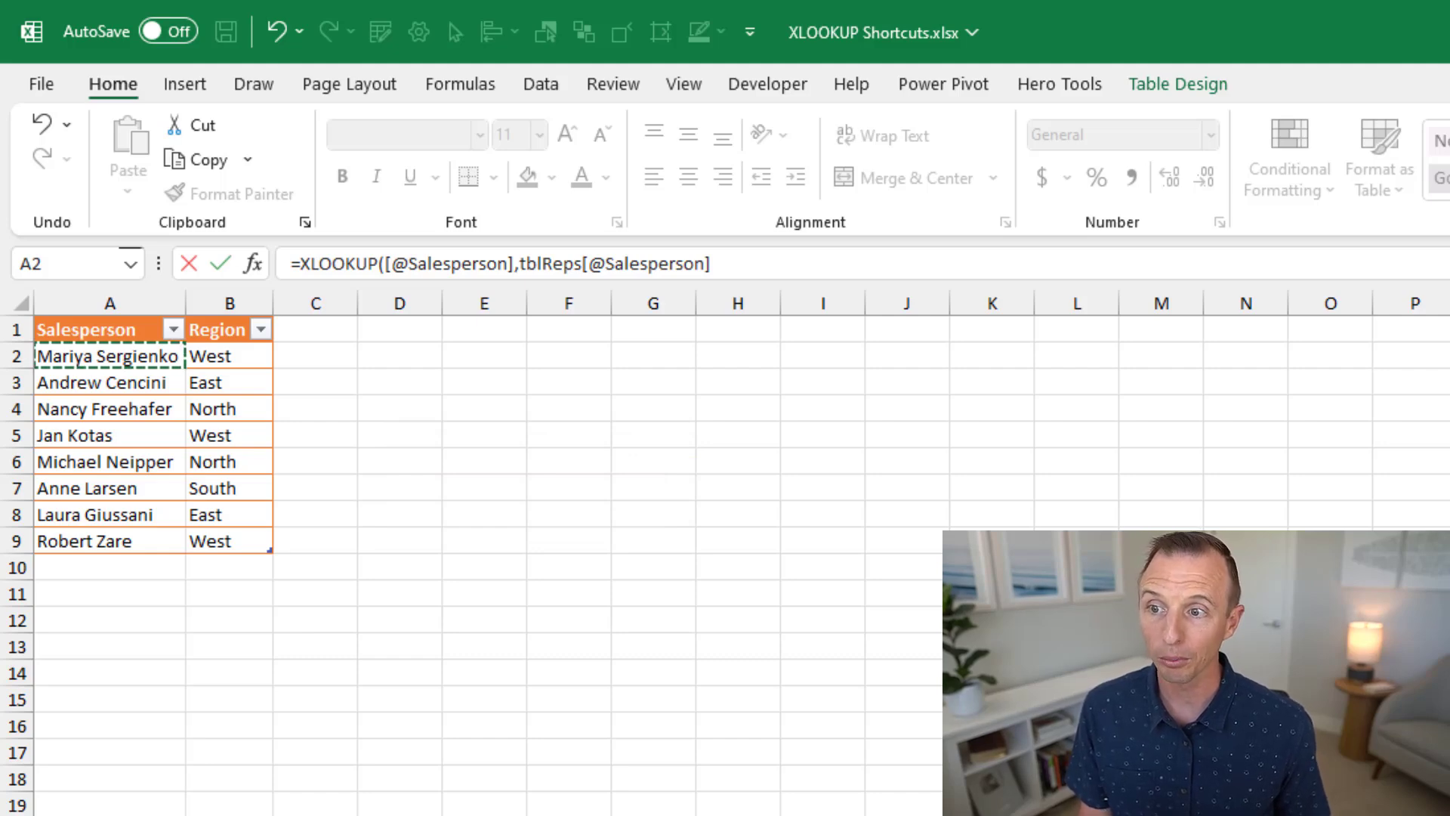
key("ctrl+space")
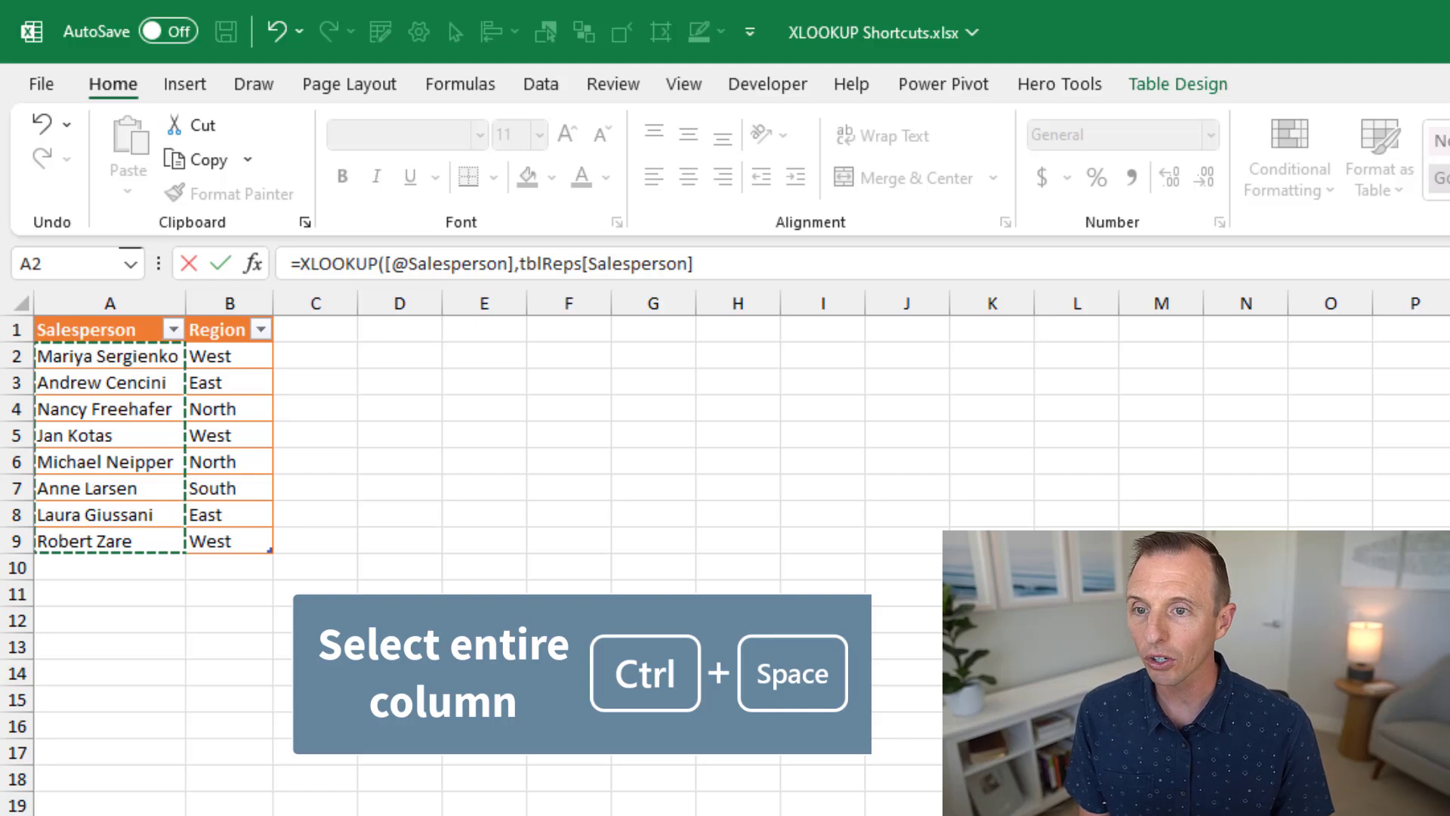
- Set the return array to tblReps[Region] and complete the XLOOKUP for the Region column of the order data
type(",")
key("Right")
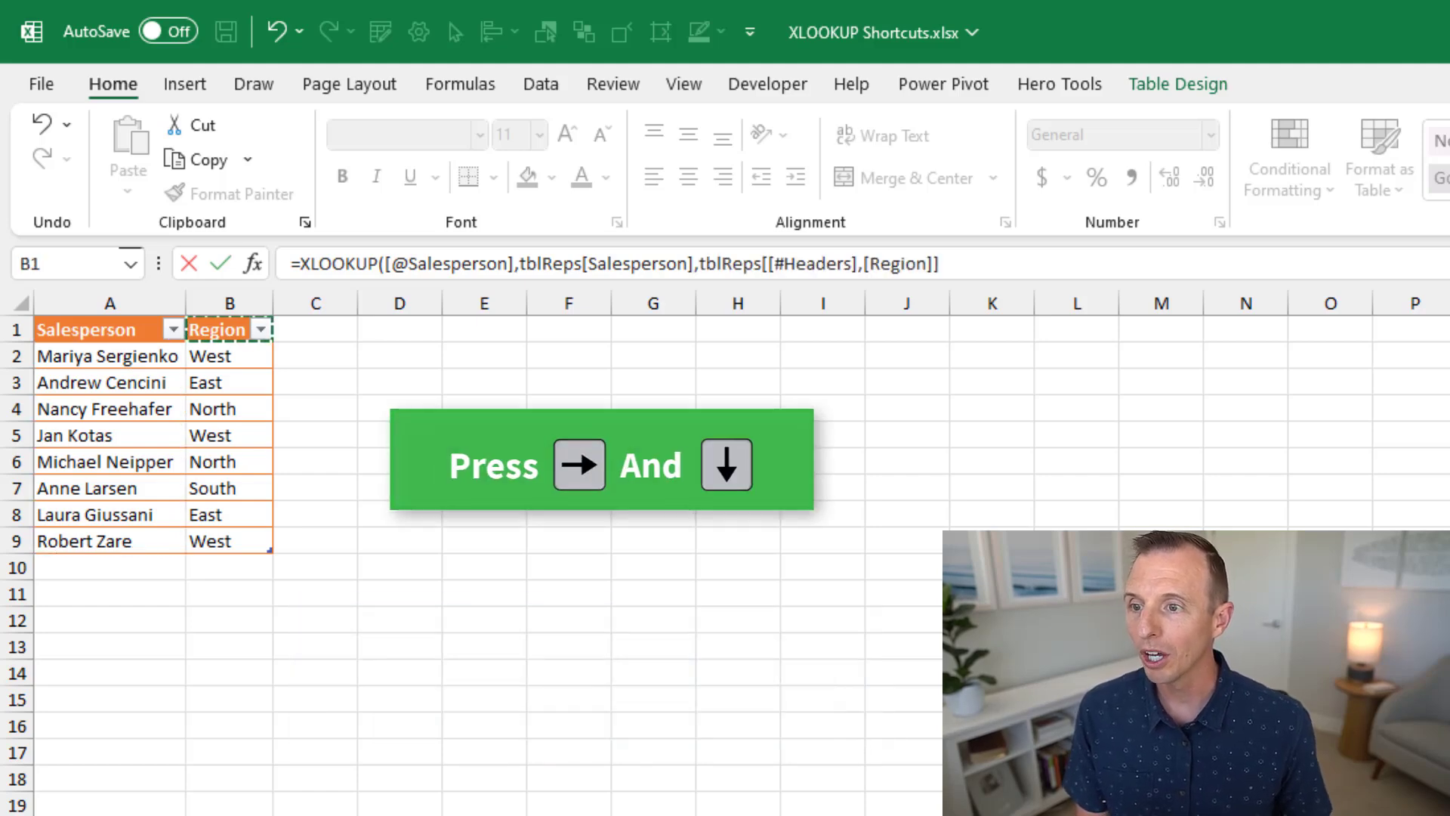
key("Down")
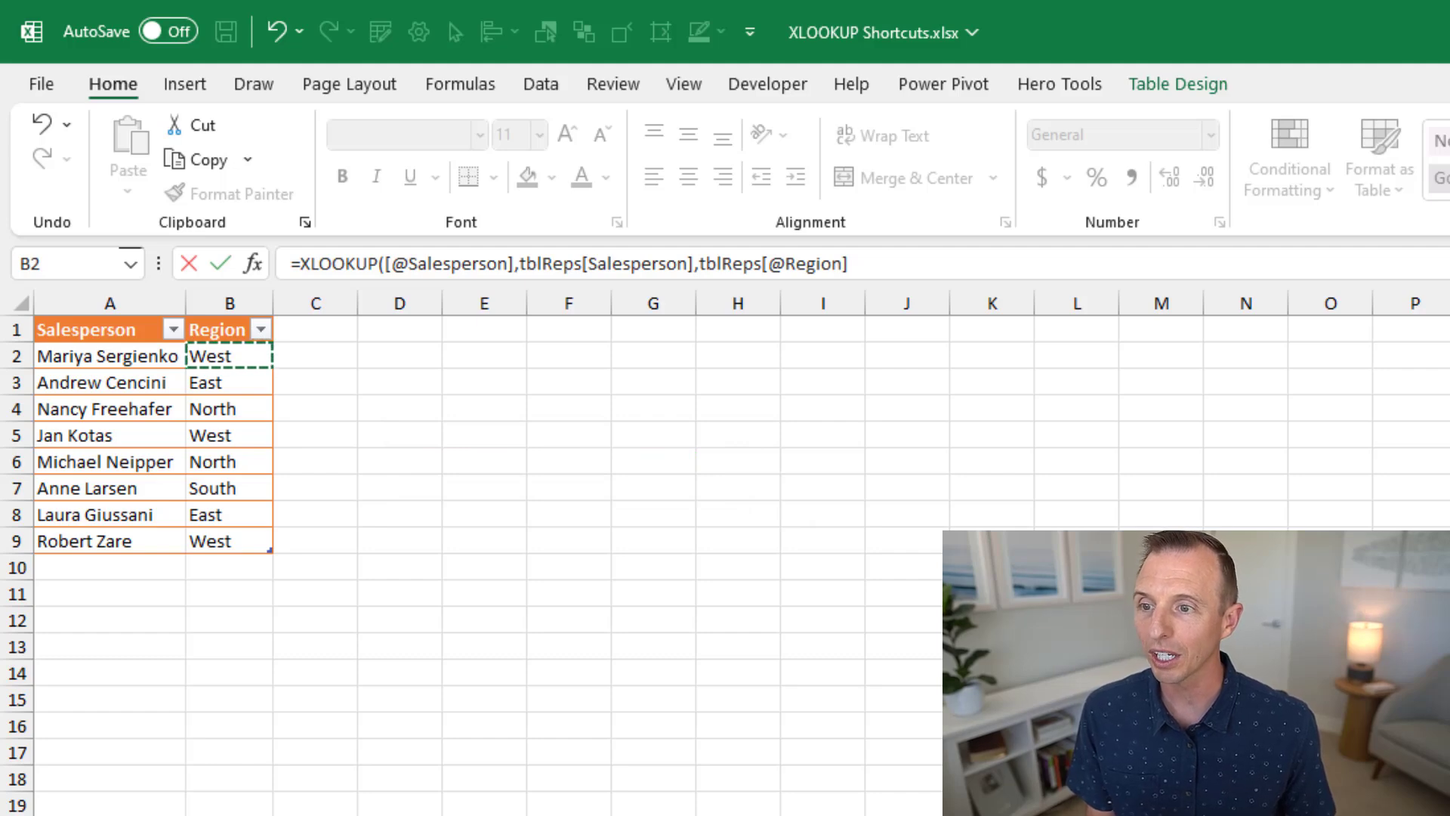
key("ctrl+shift+Down")
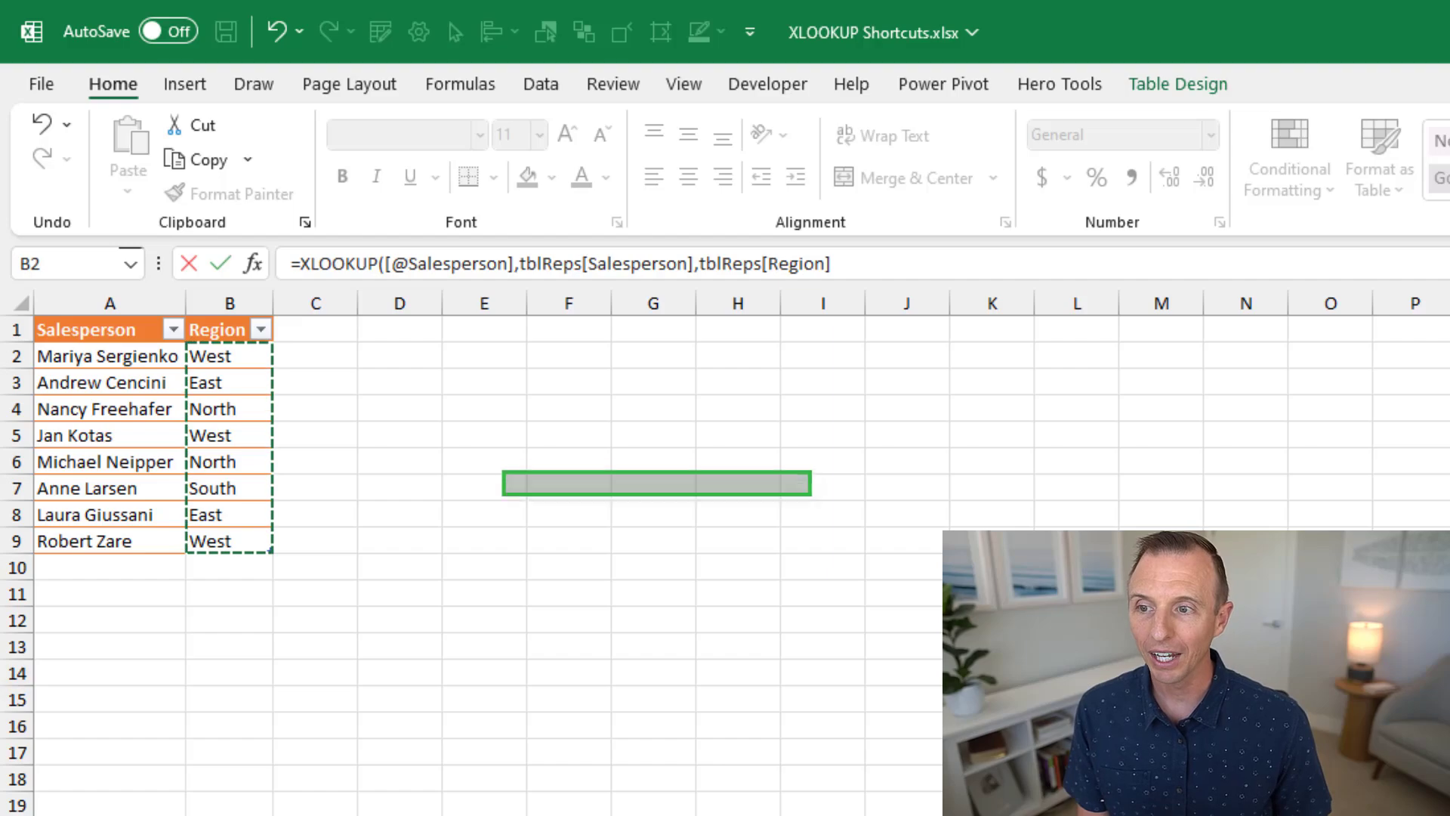
key("Return")
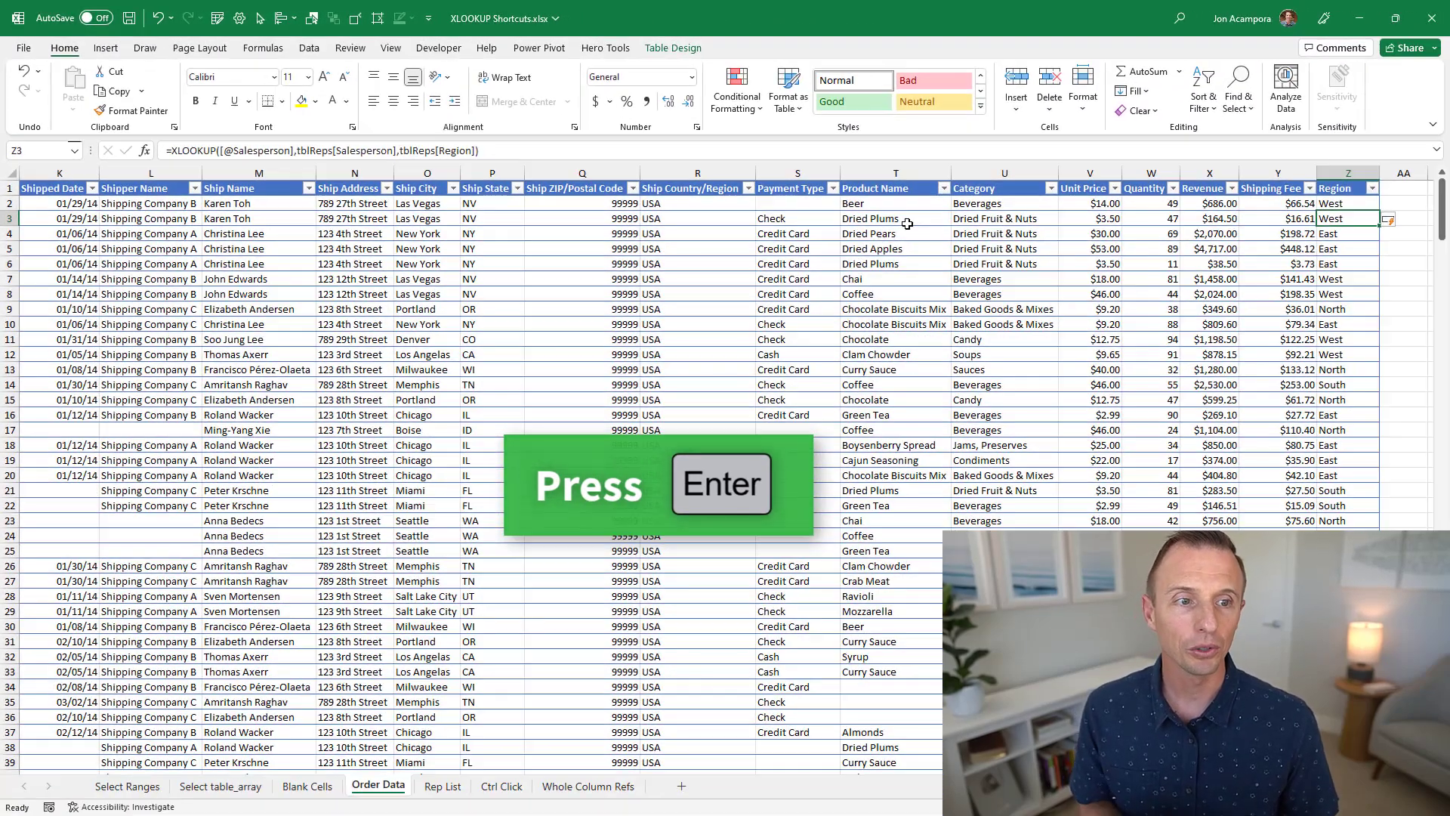